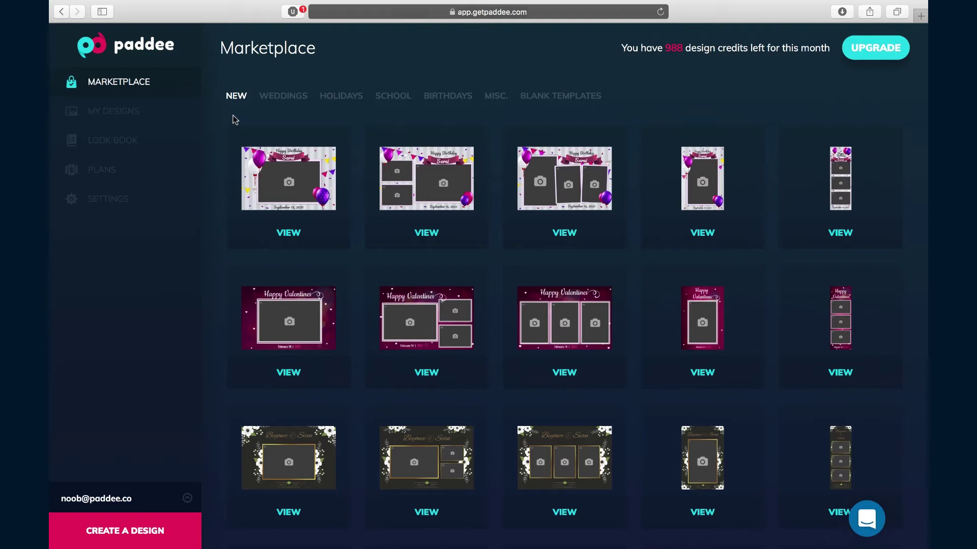
Browse the template categories, then open the Janita & Adeniyi wedding template for editing.
{"action": "left_click", "coordinate": [285, 100]}
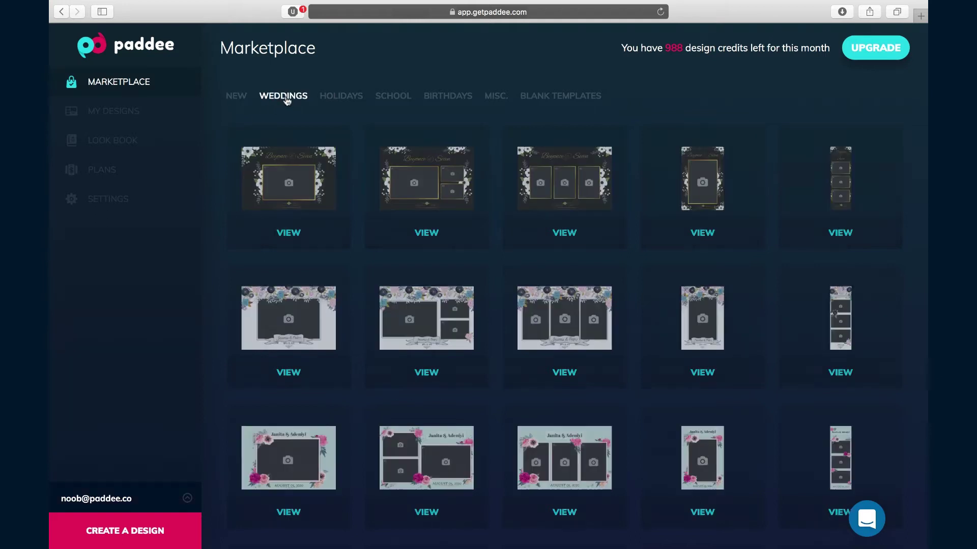
{"action": "left_click", "coordinate": [334, 101]}
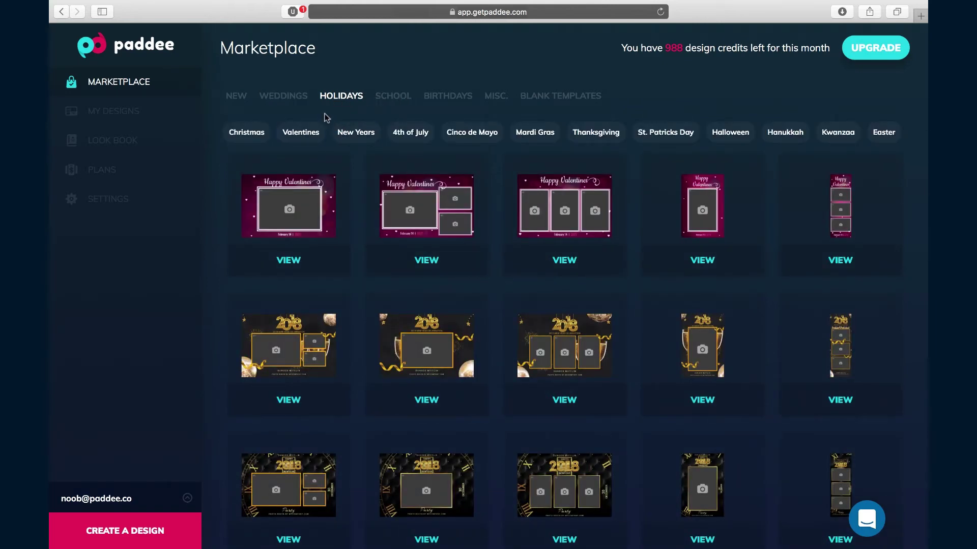
{"action": "left_click", "coordinate": [381, 100]}
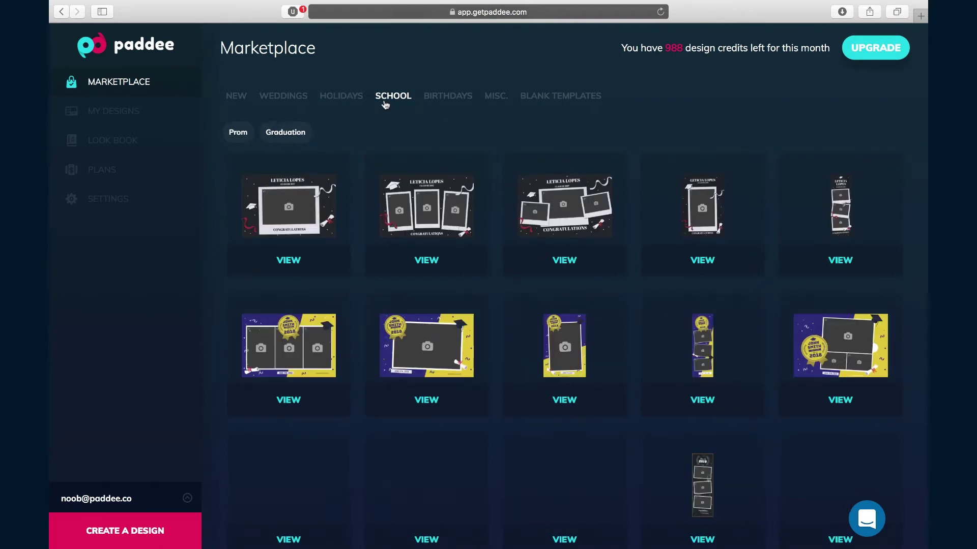
{"action": "left_click", "coordinate": [443, 98]}
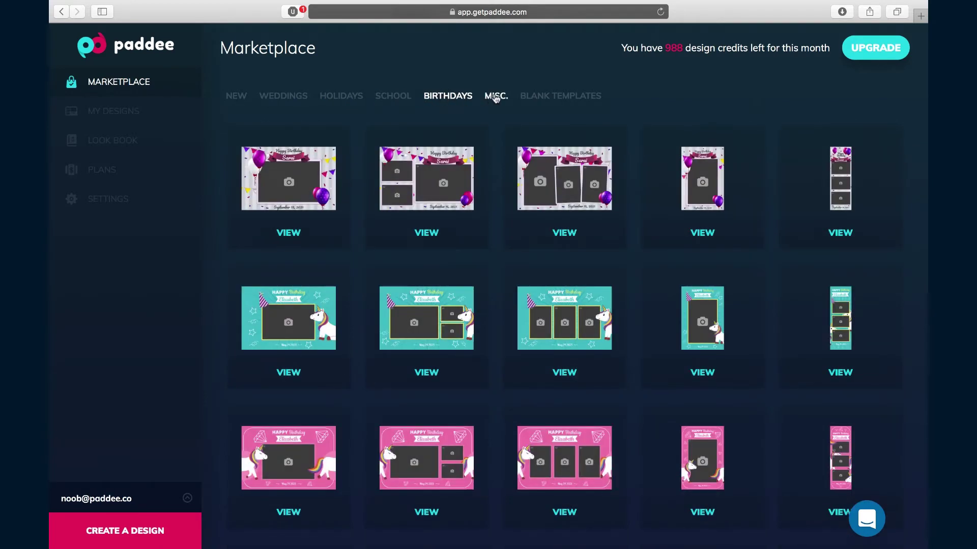
{"action": "left_click", "coordinate": [496, 98]}
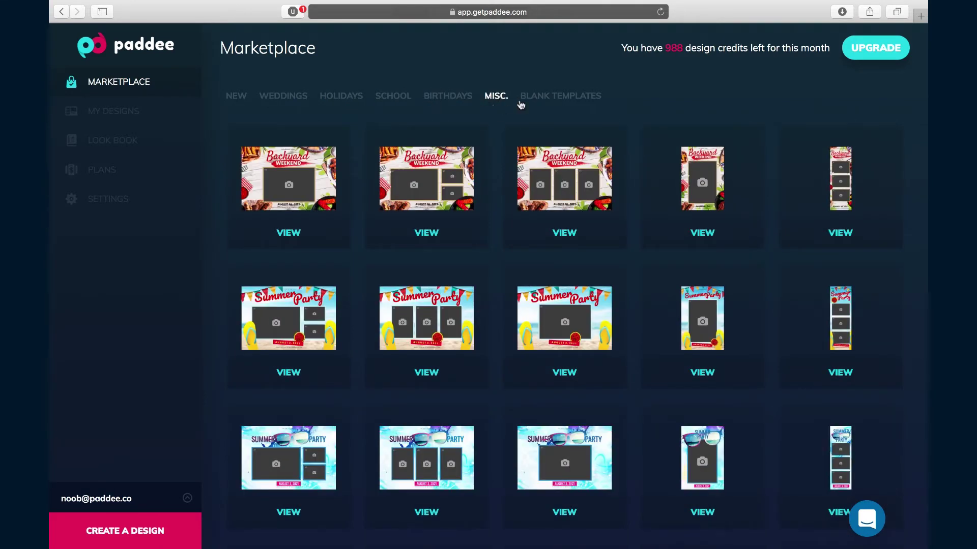
{"action": "left_click", "coordinate": [540, 101]}
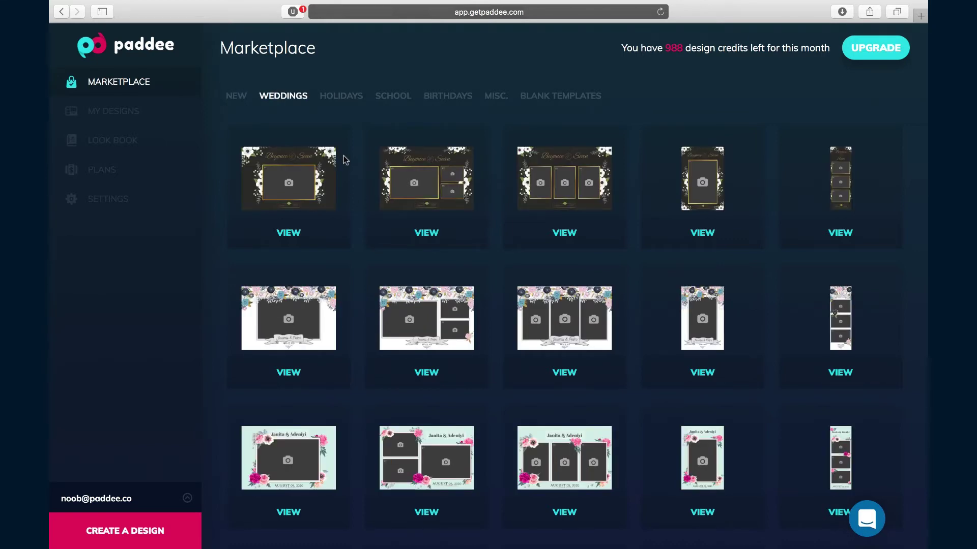
{"action": "scroll", "coordinate": [343, 157], "scroll_direction": "down", "scroll_amount": 5}
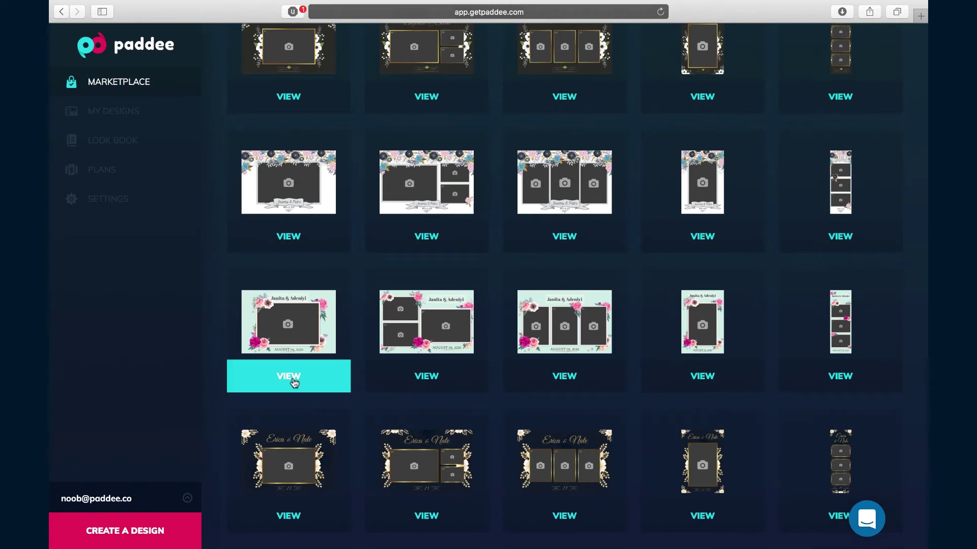
{"action": "left_click", "coordinate": [293, 378]}
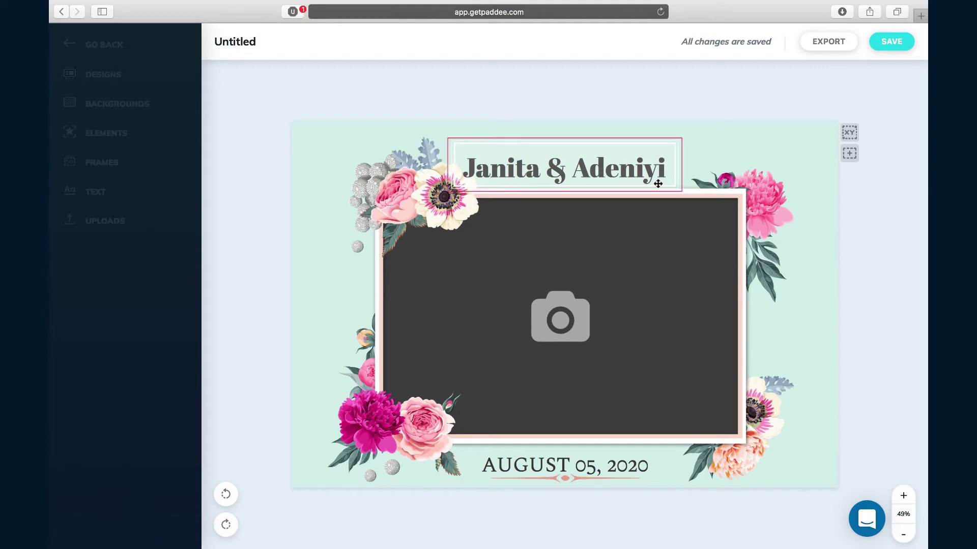
Replace the Janita & Adeniyi title text with 'Michelle & Michael'.
{"action": "left_click", "coordinate": [611, 173]}
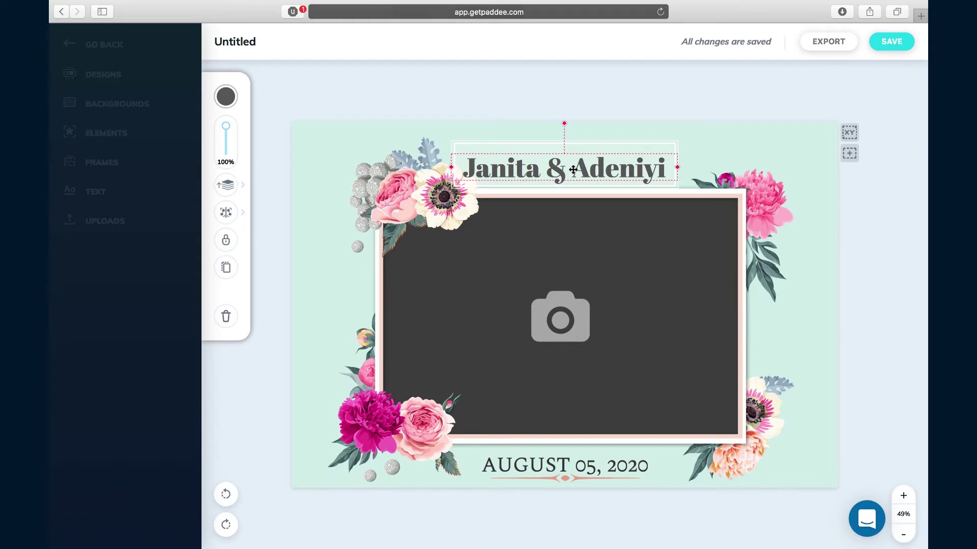
{"action": "double_click", "coordinate": [572, 169]}
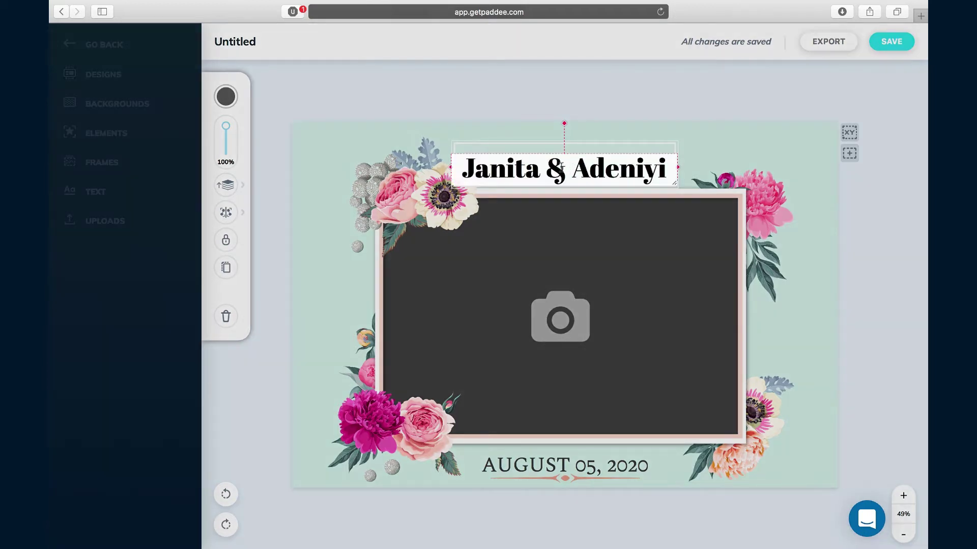
{"action": "key", "text": "super+a"}
{"action": "type", "text": "Micha"}
{"action": "key", "text": "BackSpace"}
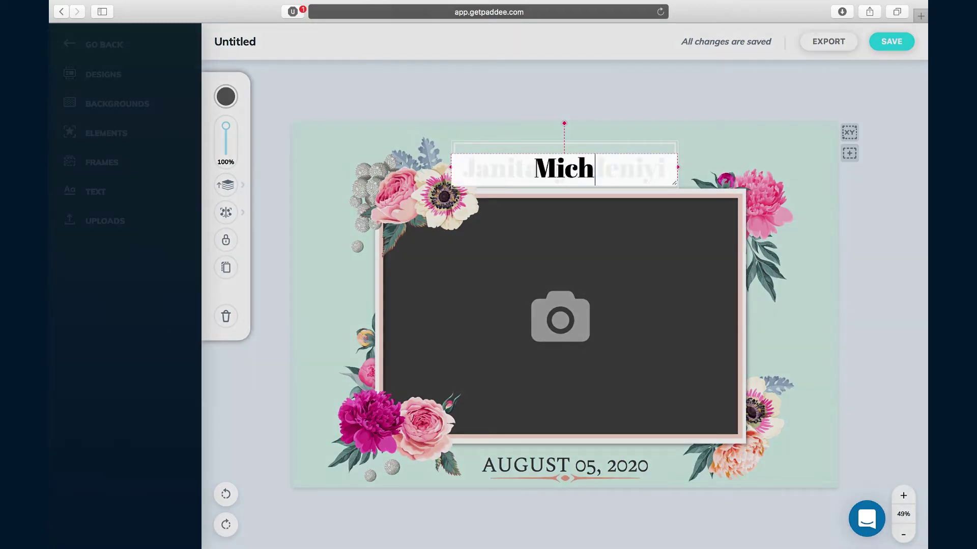
{"action": "type", "text": "ele"}
{"action": "key", "text": "BackSpace"}
{"action": "type", "text": "le & "}
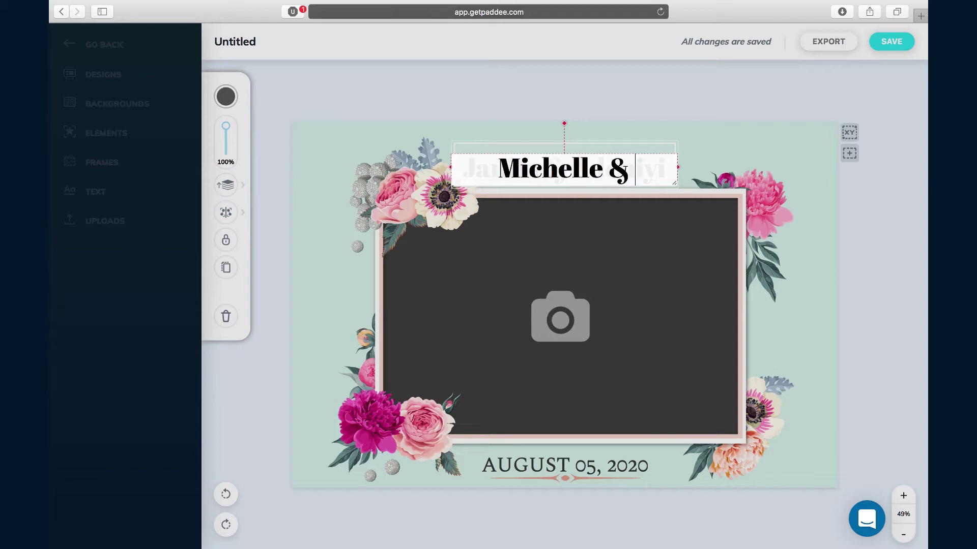
{"action": "type", "text": "Michael"}
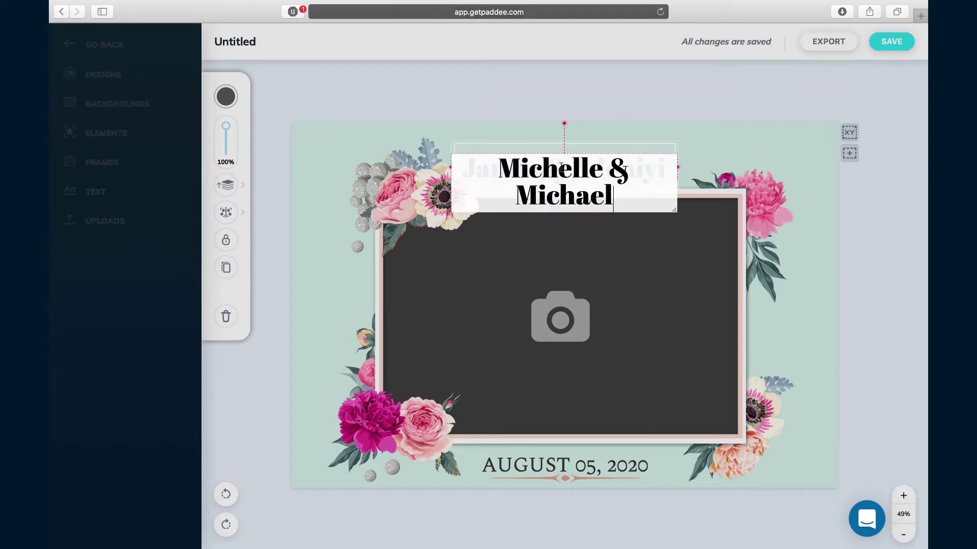
{"action": "left_click", "coordinate": [723, 127]}
Move the title box up and widen it so the names fit on one line.
{"action": "left_click", "coordinate": [617, 169]}
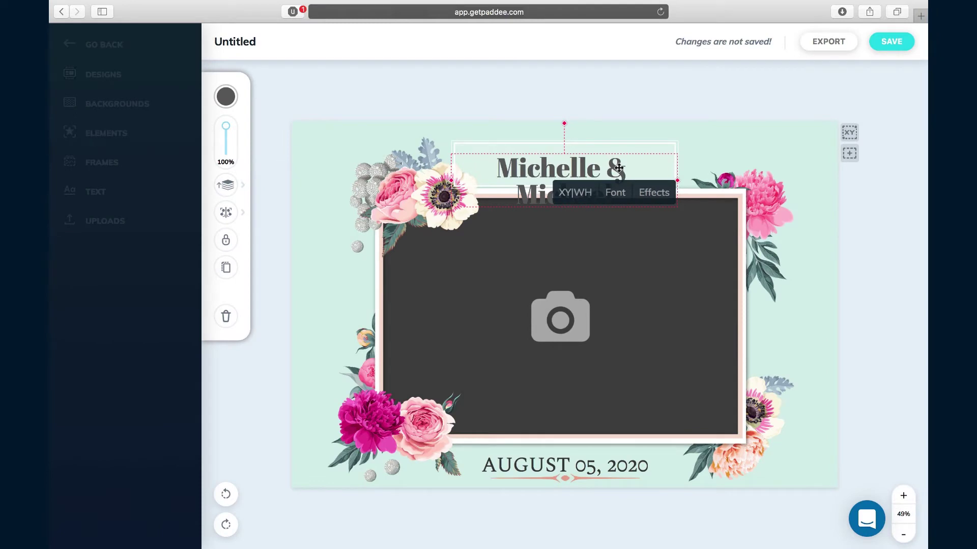
{"action": "left_click_drag", "start_coordinate": [618, 169], "coordinate": [599, 157]}
{"action": "left_click_drag", "start_coordinate": [657, 169], "coordinate": [688, 167]}
{"action": "left_click_drag", "start_coordinate": [594, 155], "coordinate": [614, 166]}
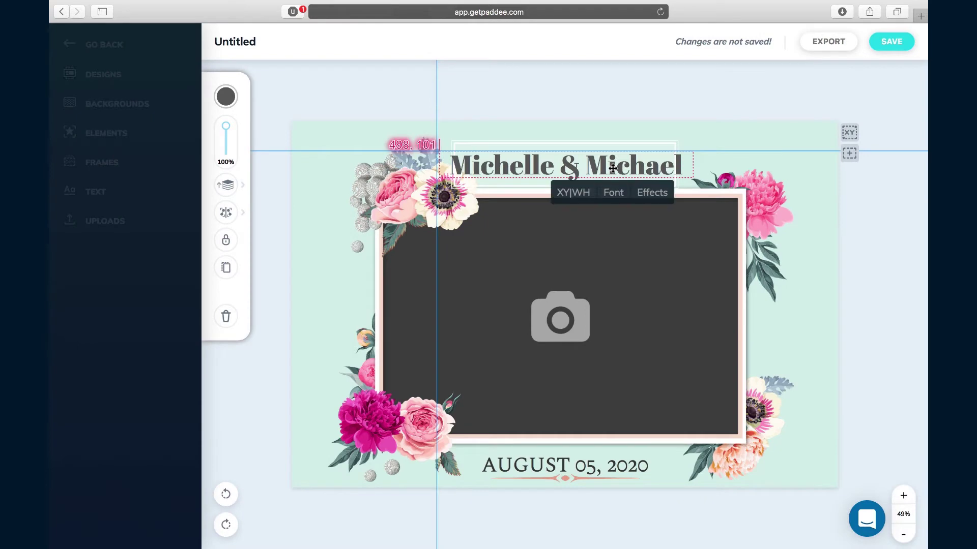
Reduce the title's font size from 90 to 80.
{"action": "left_click", "coordinate": [613, 194]}
{"action": "left_click", "coordinate": [890, 146]}
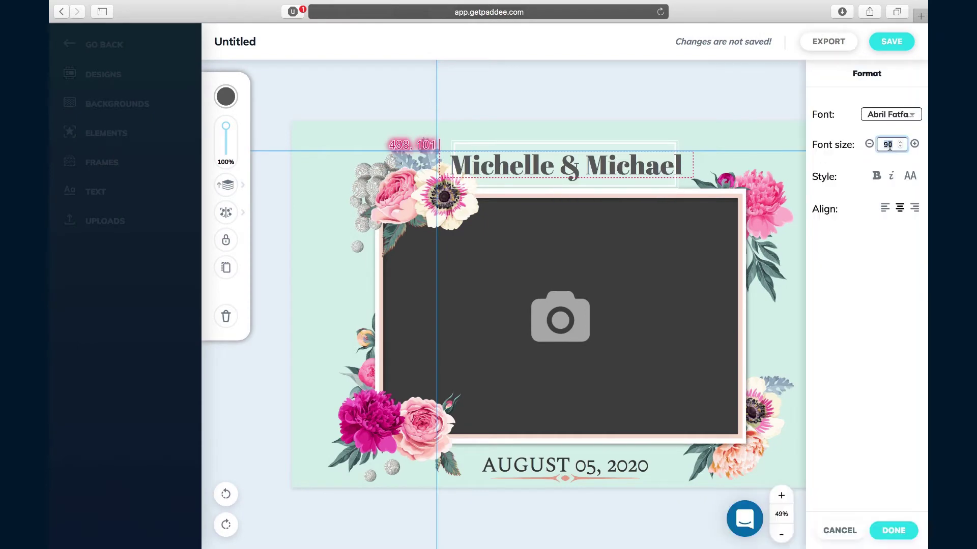
{"action": "key", "text": "BackSpace"}
{"action": "key", "text": "BackSpace"}
{"action": "type", "text": "80"}
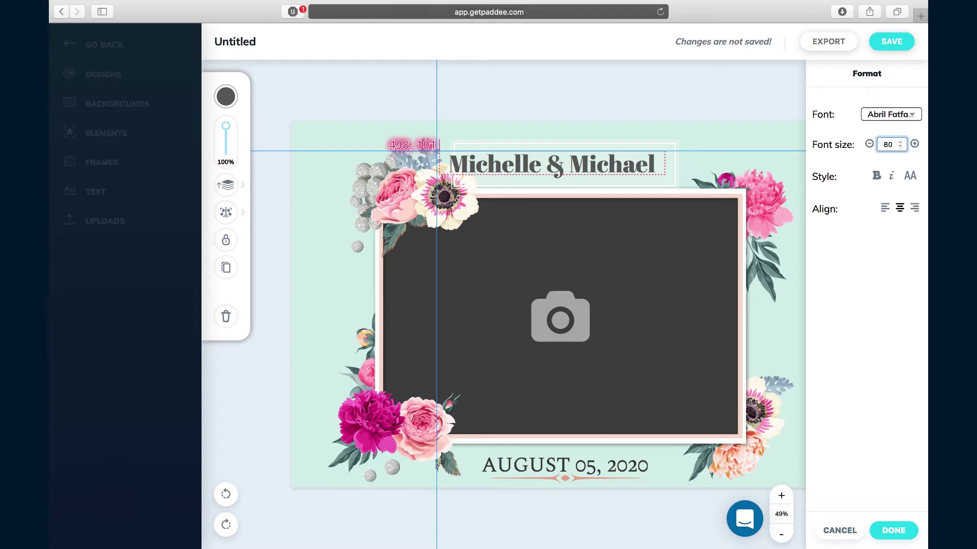
{"action": "left_click", "coordinate": [893, 530]}
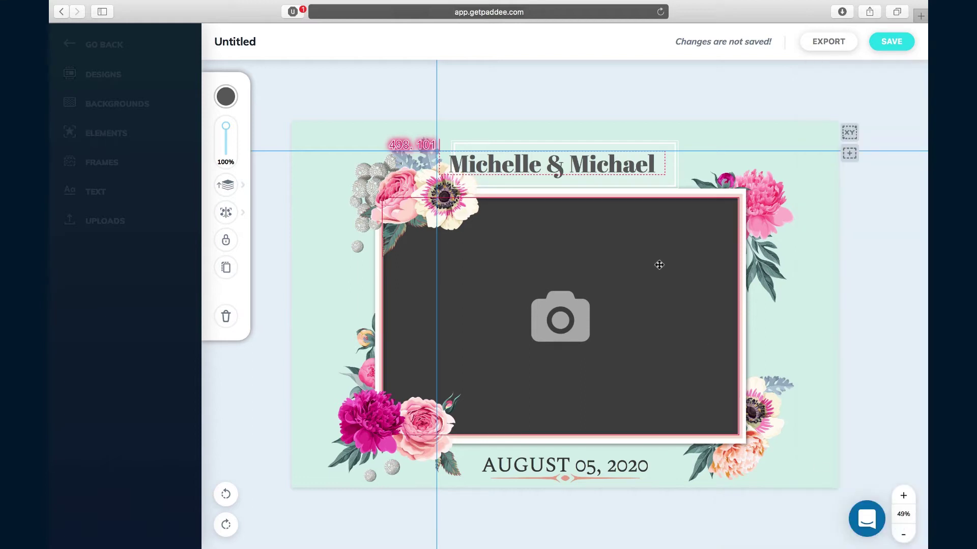
Position the title centred above the photo frame, nudging it left and down.
{"action": "left_click_drag", "start_coordinate": [557, 169], "coordinate": [571, 164]}
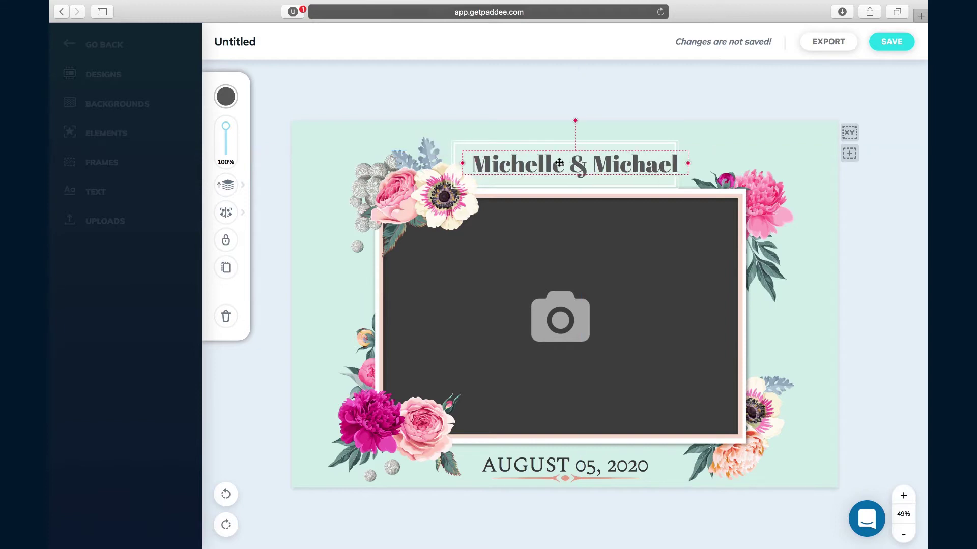
{"action": "key", "text": "Left"}
{"action": "key", "text": "Left"}
{"action": "key", "text": "Left"}
{"action": "key", "text": "Left"}
{"action": "key", "text": "Left"}
{"action": "key", "text": "Left"}
{"action": "key", "text": "Left"}
{"action": "key", "text": "Left"}
{"action": "key", "text": "Left"}
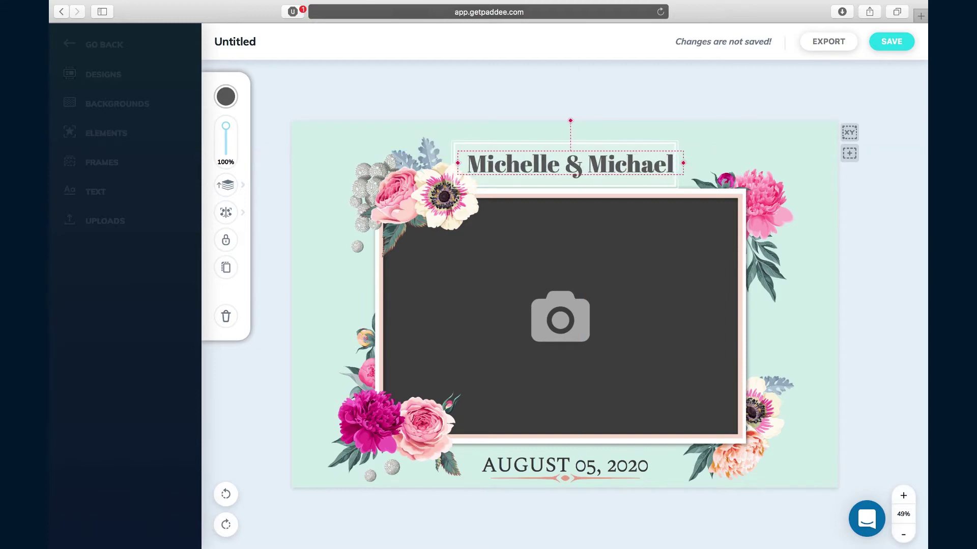
{"action": "key", "text": "Left"}
{"action": "key", "text": "Left"}
{"action": "key", "text": "Left"}
{"action": "key", "text": "Left"}
{"action": "key", "text": "Left"}
{"action": "key", "text": "Left"}
{"action": "key", "text": "Left"}
{"action": "key", "text": "Left"}
{"action": "key", "text": "Left"}
{"action": "key", "text": "Left"}
{"action": "key", "text": "Left"}
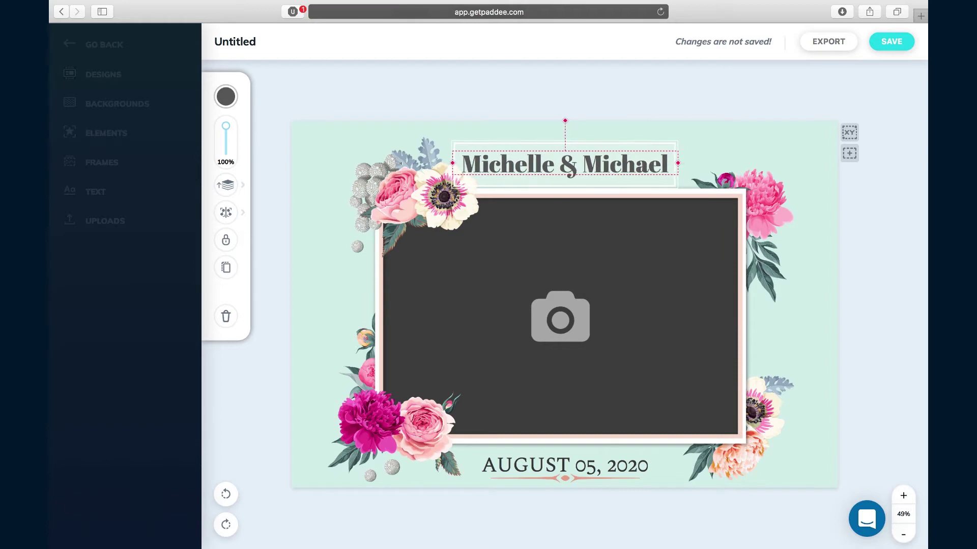
{"action": "key", "text": "Left"}
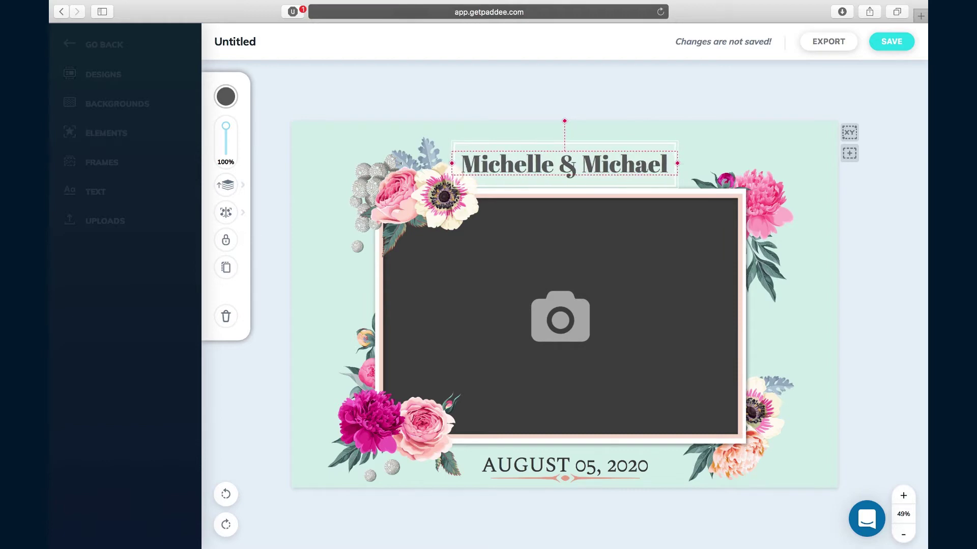
{"action": "key", "text": "Down"}
{"action": "key", "text": "Down"}
{"action": "left_click", "coordinate": [722, 133]}
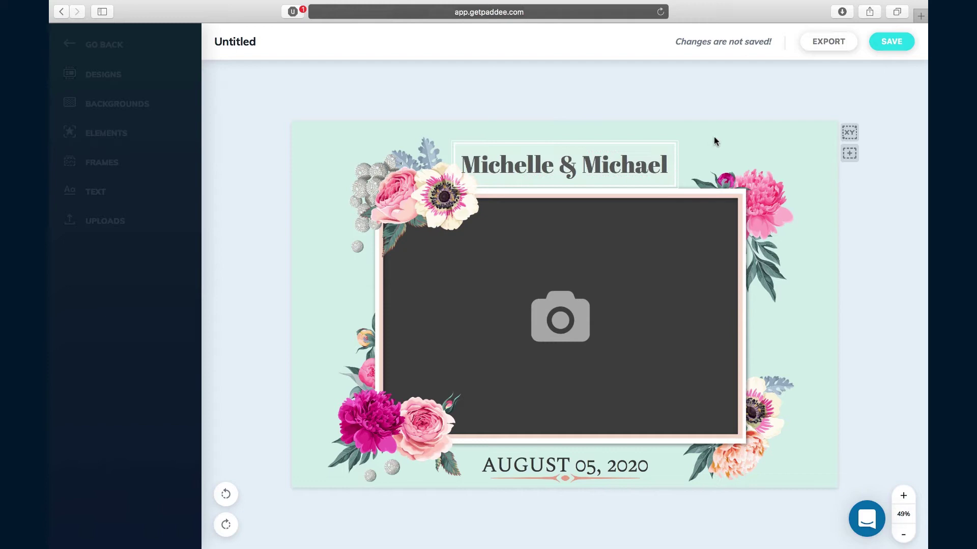
Replace the AUGUST 05, 2020 date text with 'May 3rd, 2018'.
{"action": "left_click", "coordinate": [543, 467]}
{"action": "left_click", "coordinate": [541, 466]}
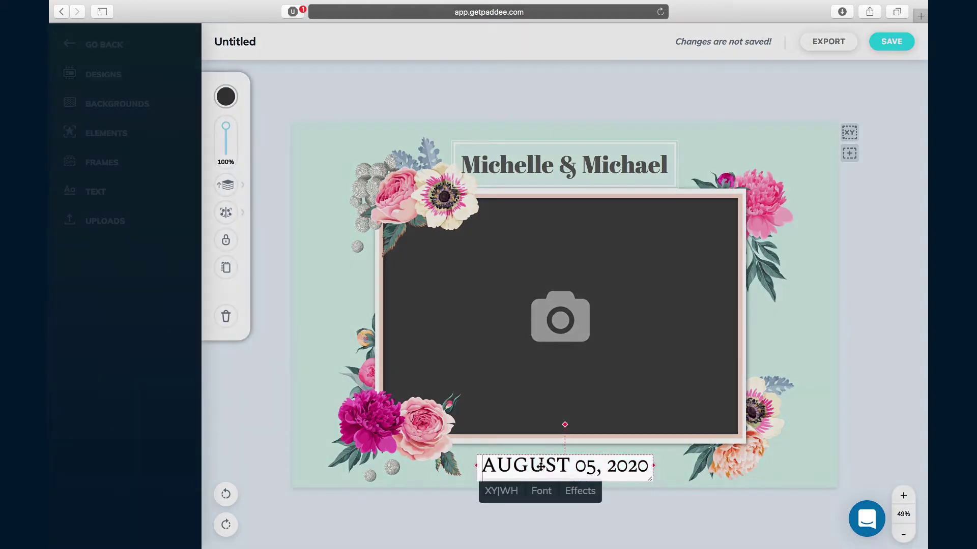
{"action": "left_click_drag", "start_coordinate": [480, 466], "coordinate": [664, 464]}
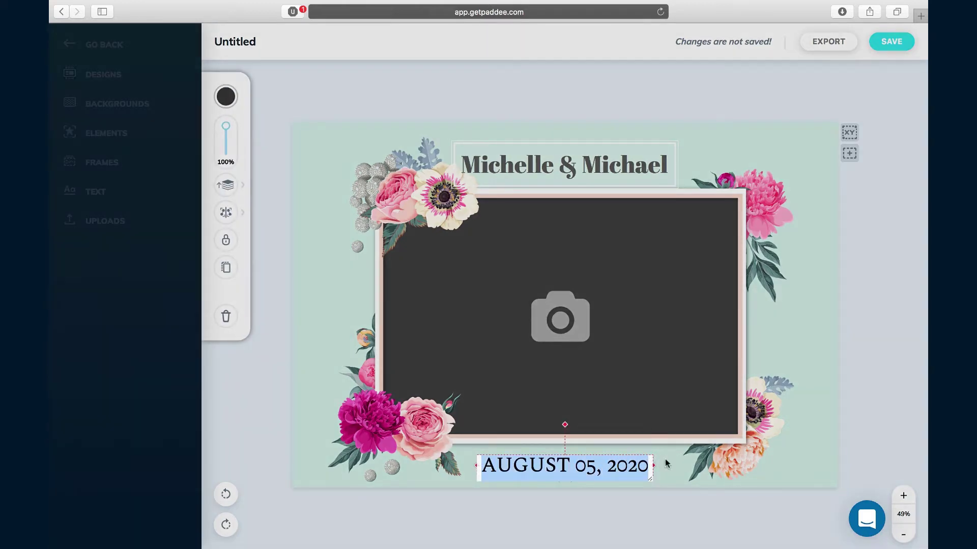
{"action": "type", "text": "M"}
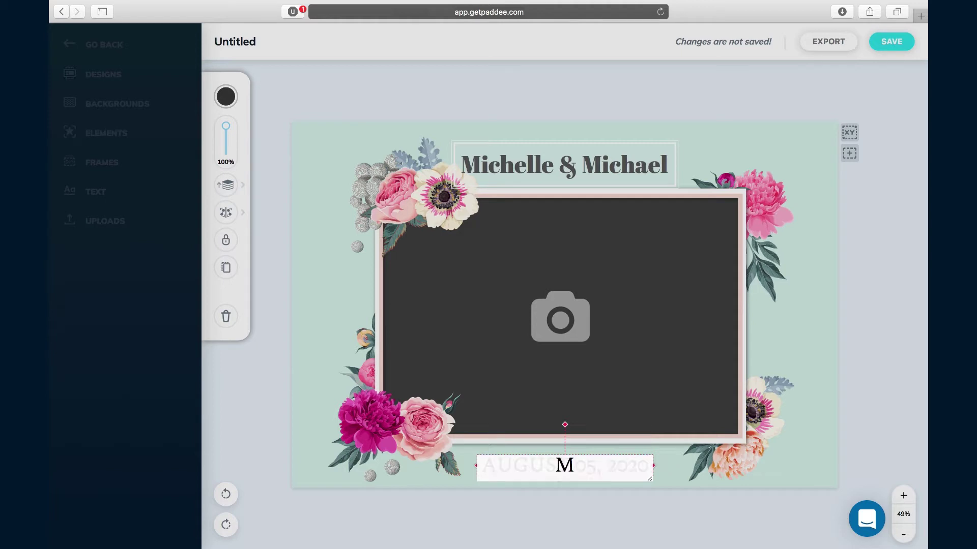
{"action": "type", "text": "ay 3rd,"}
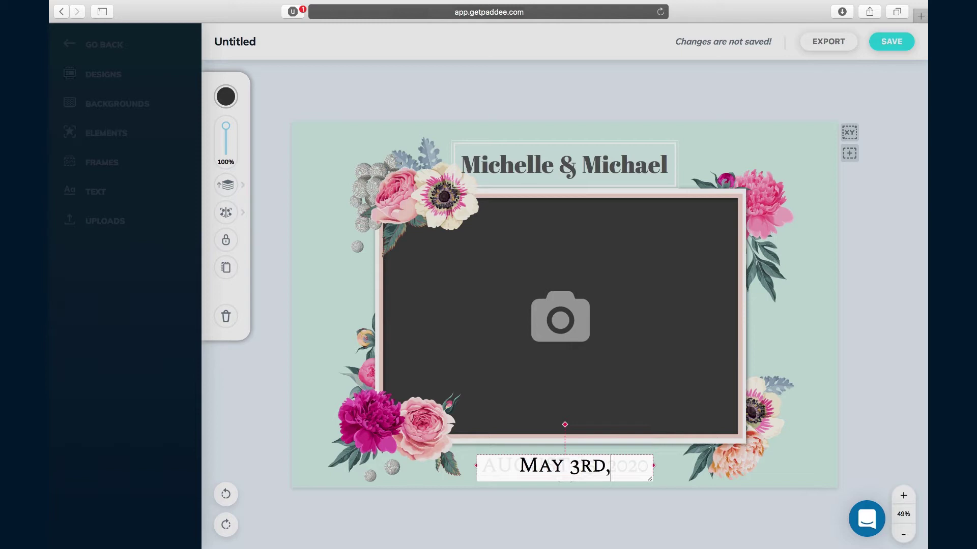
{"action": "type", "text": " 2018"}
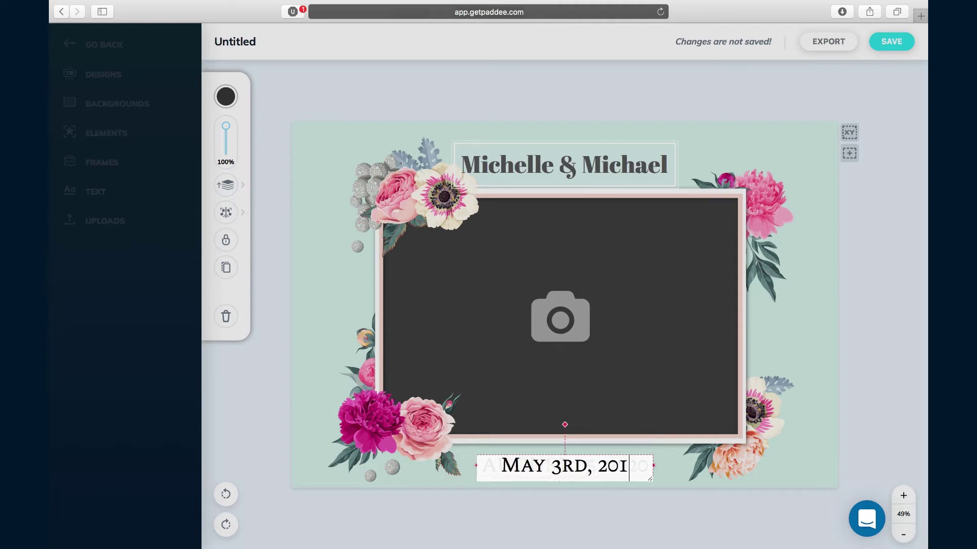
{"action": "left_click", "coordinate": [847, 388]}
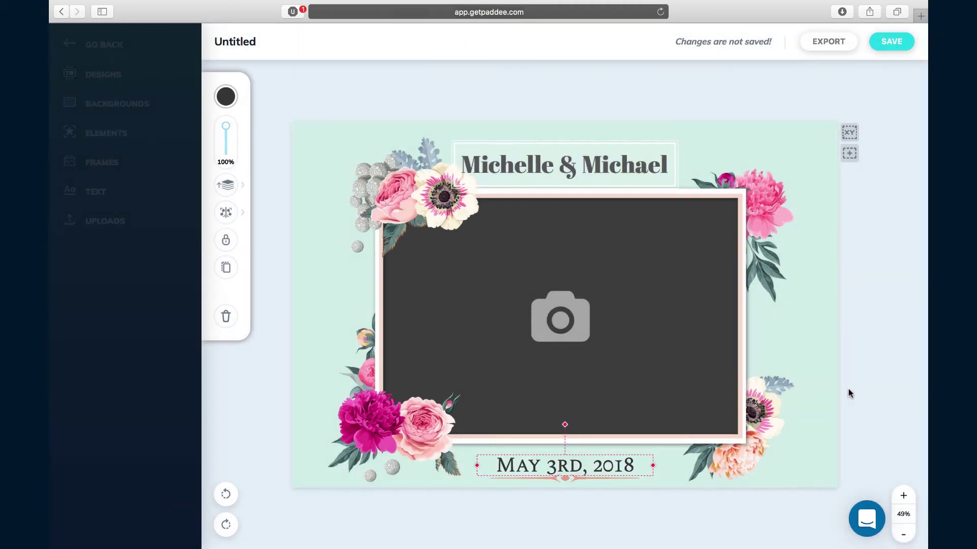
Delete the top-left flower and silver ball elements, then undo to restore them.
{"action": "left_click", "coordinate": [645, 504]}
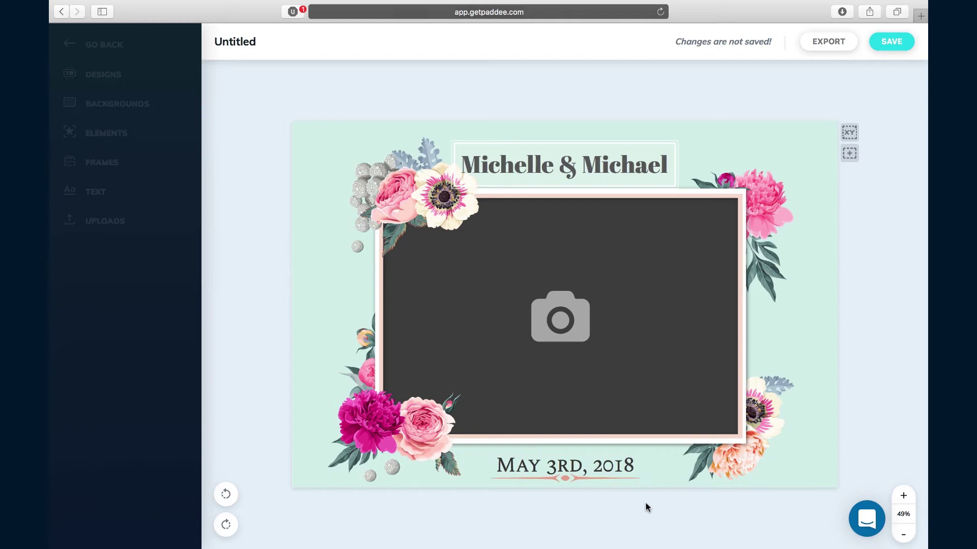
{"action": "left_click", "coordinate": [426, 204]}
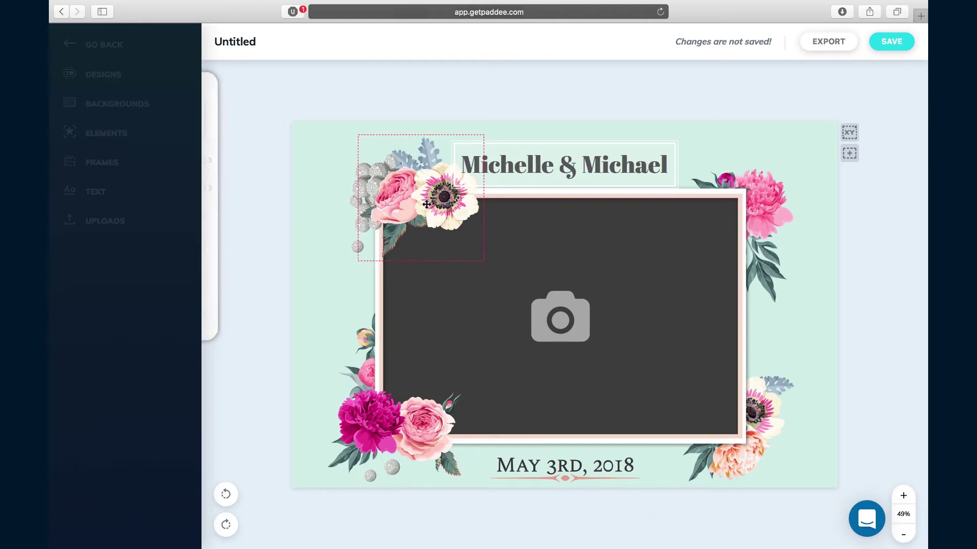
{"action": "key", "text": "Delete"}
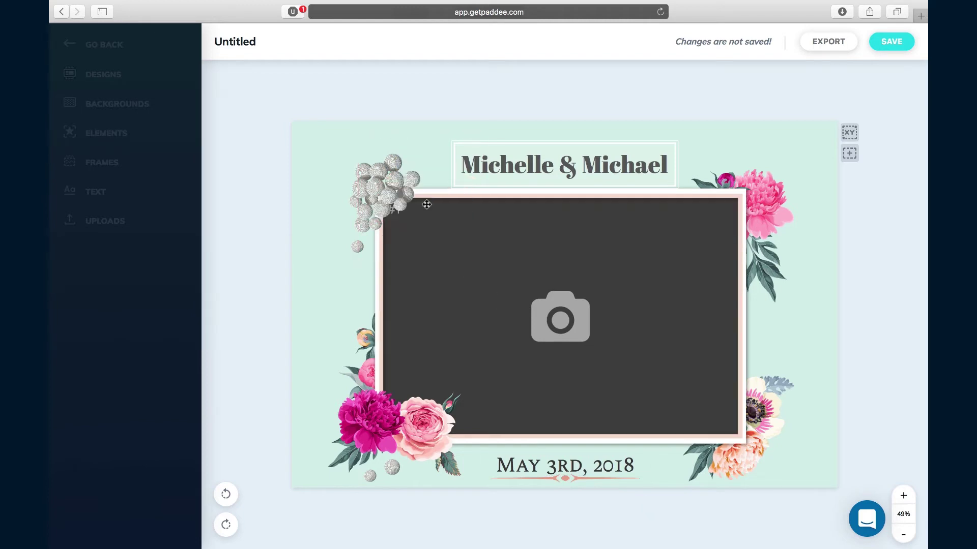
{"action": "left_click", "coordinate": [426, 204]}
{"action": "key", "text": "Delete"}
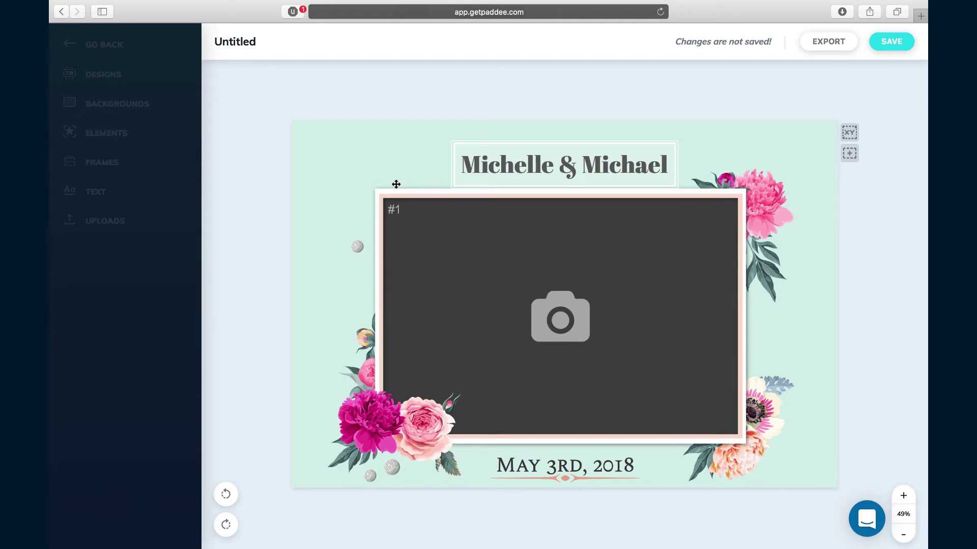
{"action": "left_click", "coordinate": [360, 252]}
{"action": "key", "text": "Delete"}
{"action": "left_click", "coordinate": [227, 496]}
{"action": "left_click", "coordinate": [227, 496]}
{"action": "left_click", "coordinate": [227, 496]}
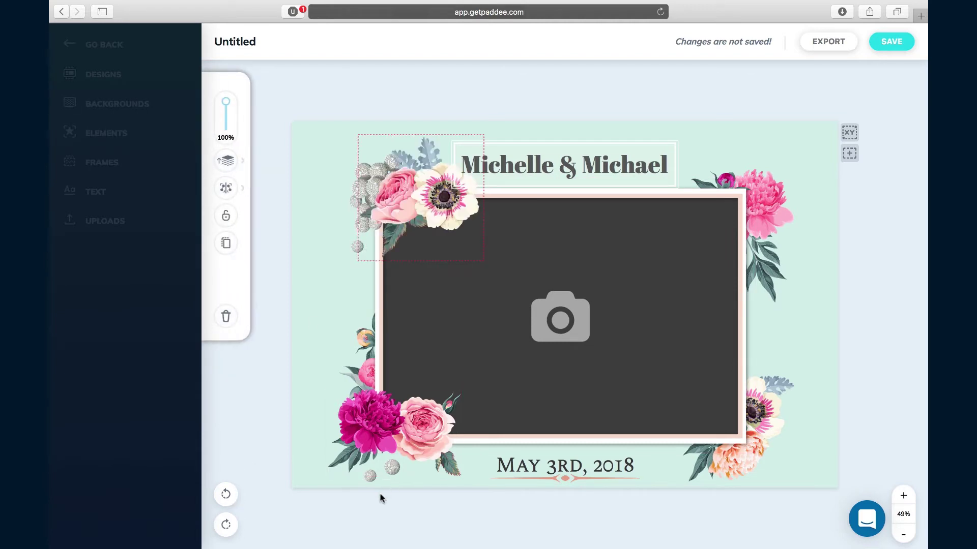
{"action": "left_click", "coordinate": [378, 511]}
Unlock and drag the flower cluster toward the corner, then undo back to its original locked state.
{"action": "left_click", "coordinate": [408, 234]}
{"action": "left_click", "coordinate": [226, 216]}
{"action": "left_click_drag", "start_coordinate": [422, 195], "coordinate": [540, 156]}
{"action": "left_click", "coordinate": [225, 495]}
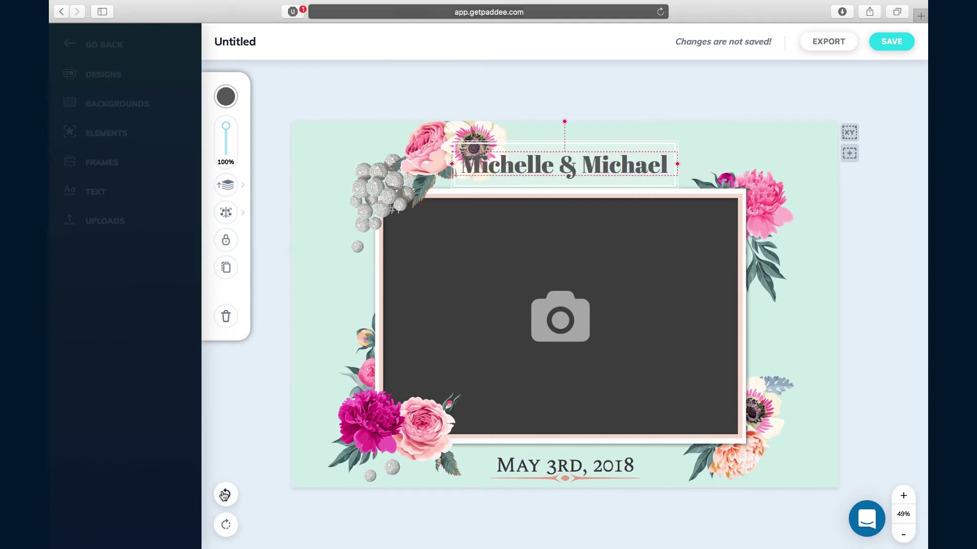
{"action": "left_click", "coordinate": [225, 495]}
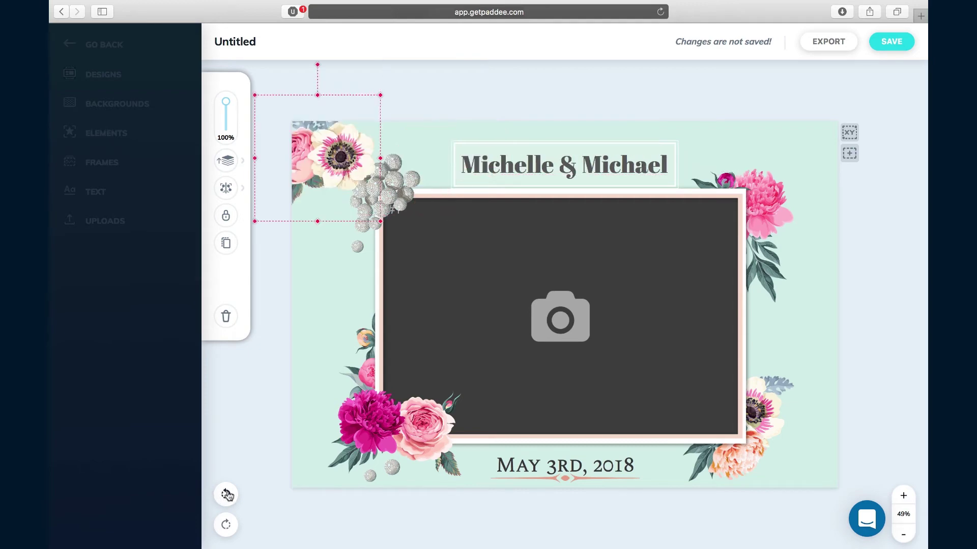
{"action": "left_click", "coordinate": [227, 495]}
{"action": "left_click", "coordinate": [227, 495]}
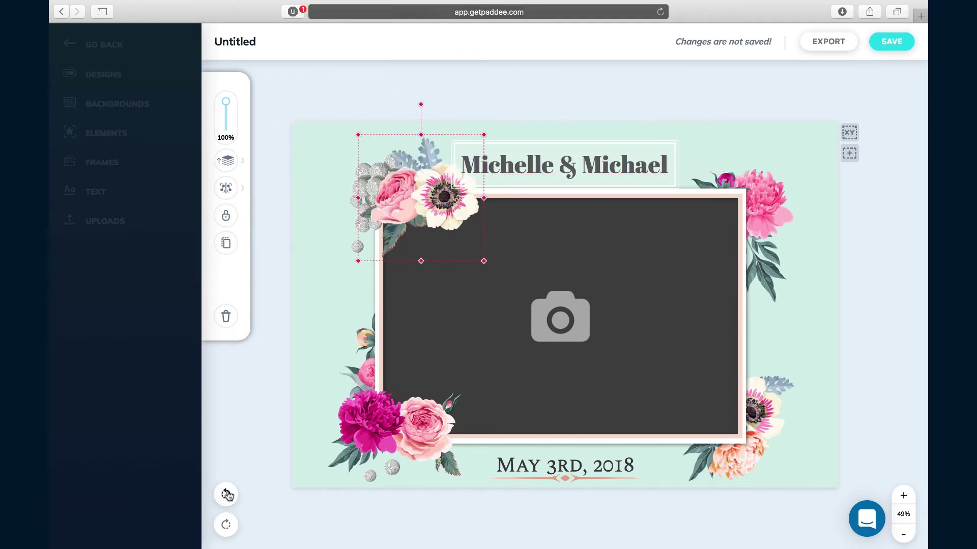
{"action": "left_click", "coordinate": [227, 494]}
{"action": "left_click", "coordinate": [408, 504]}
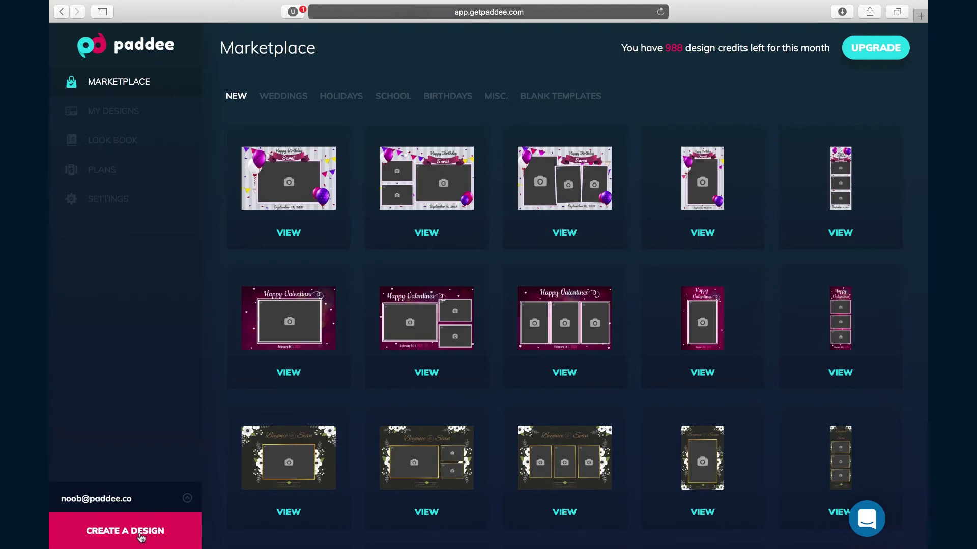
Create a blank design, then drag photo frame #1 to the top-left corner and shrink it.
{"action": "left_click", "coordinate": [141, 537]}
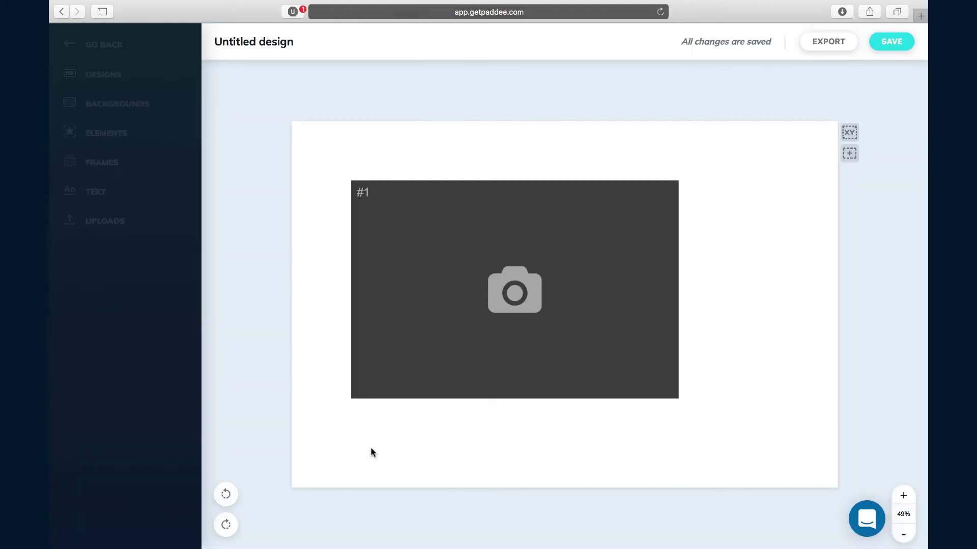
{"action": "left_click", "coordinate": [456, 277]}
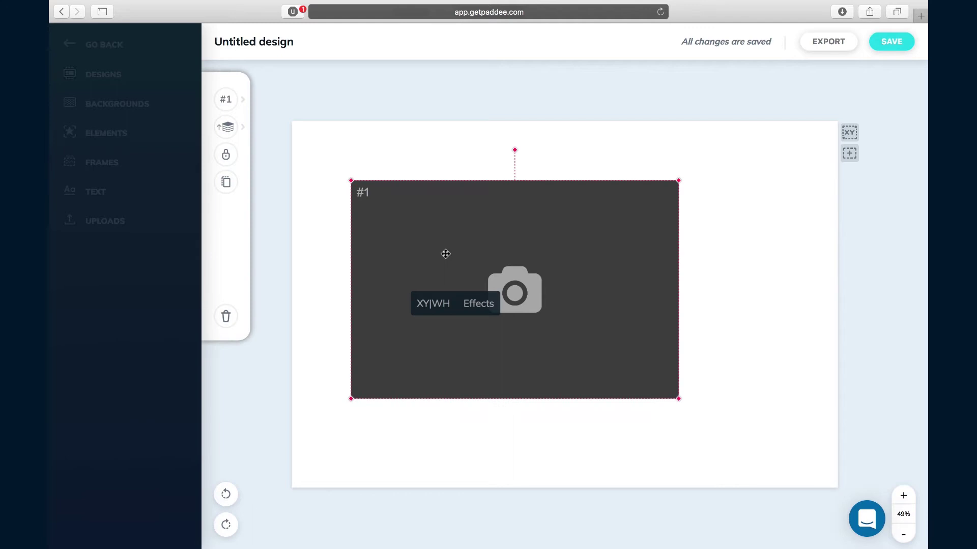
{"action": "left_click_drag", "start_coordinate": [447, 252], "coordinate": [503, 254]}
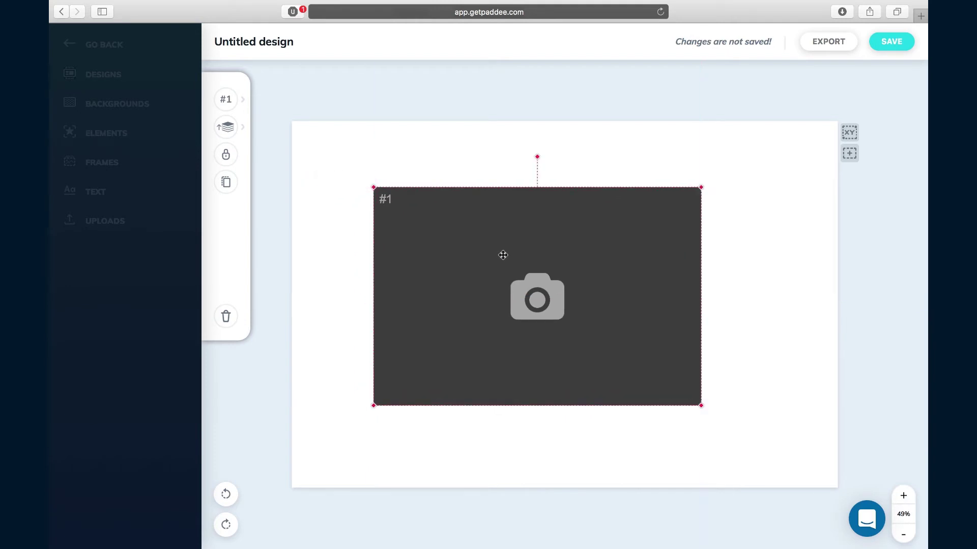
{"action": "left_click_drag", "start_coordinate": [503, 255], "coordinate": [430, 190]}
{"action": "left_click_drag", "start_coordinate": [633, 355], "coordinate": [534, 289]}
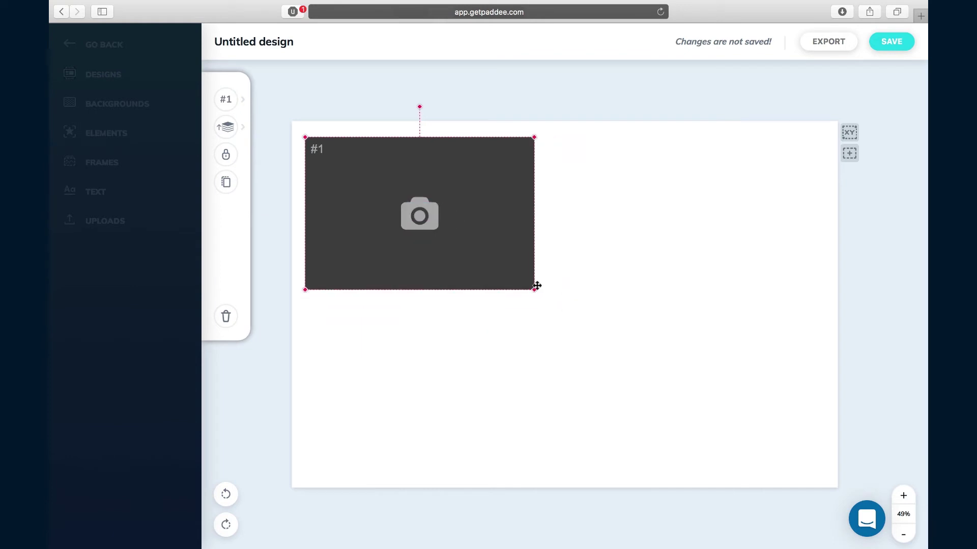
Duplicate frame #1 twice, placing same-size copies below it and to its right.
{"action": "left_click", "coordinate": [850, 160]}
{"action": "left_click_drag", "start_coordinate": [485, 207], "coordinate": [535, 357]}
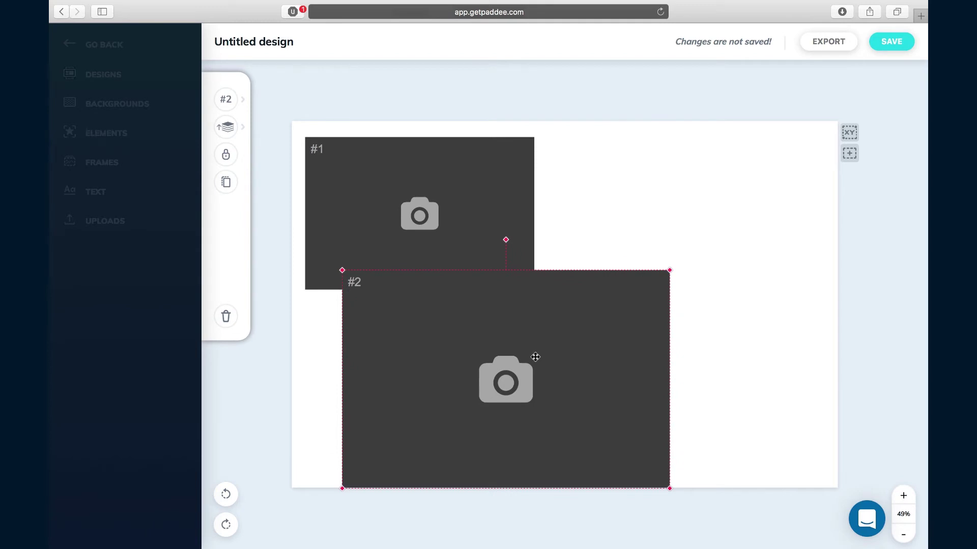
{"action": "key", "text": "Delete"}
{"action": "left_click", "coordinate": [459, 228]}
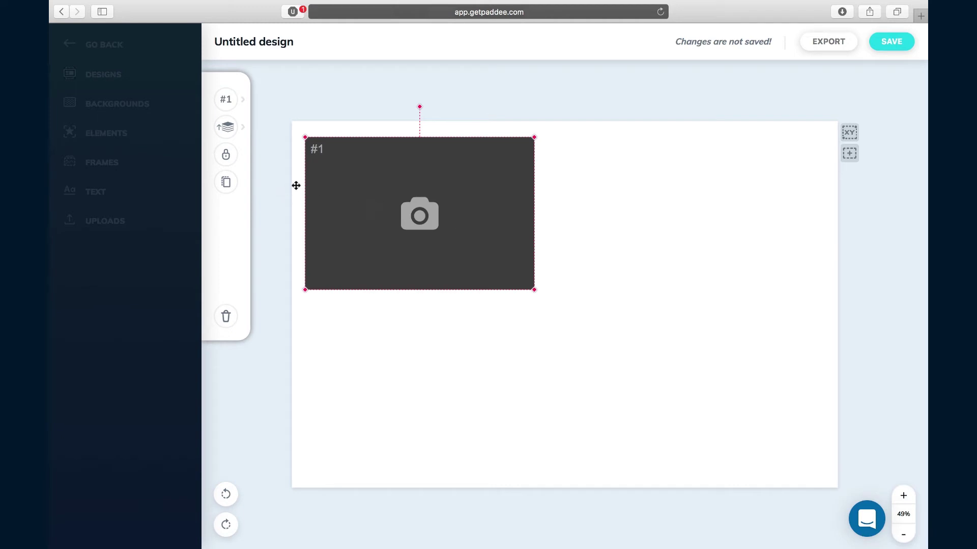
{"action": "left_click", "coordinate": [227, 186]}
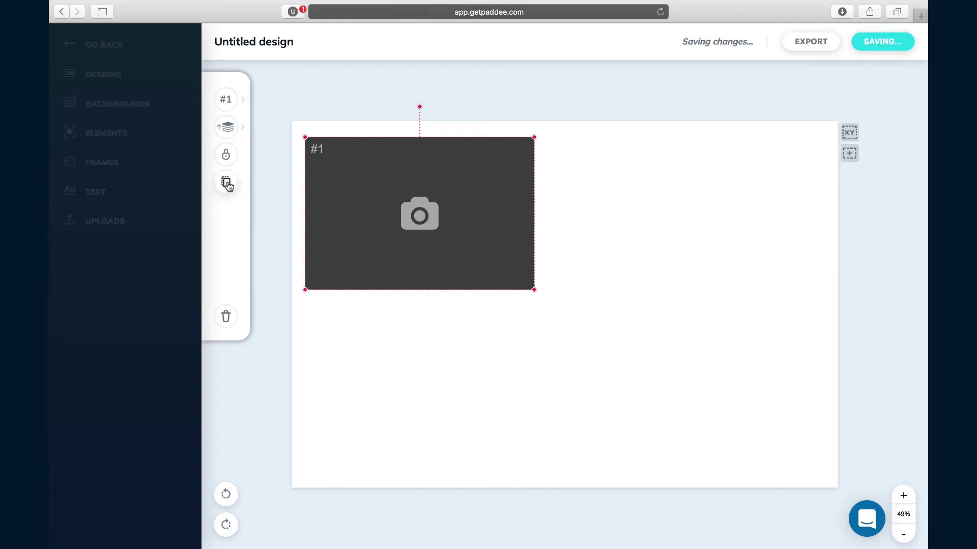
{"action": "left_click_drag", "start_coordinate": [354, 230], "coordinate": [640, 192]}
{"action": "left_click", "coordinate": [226, 182]}
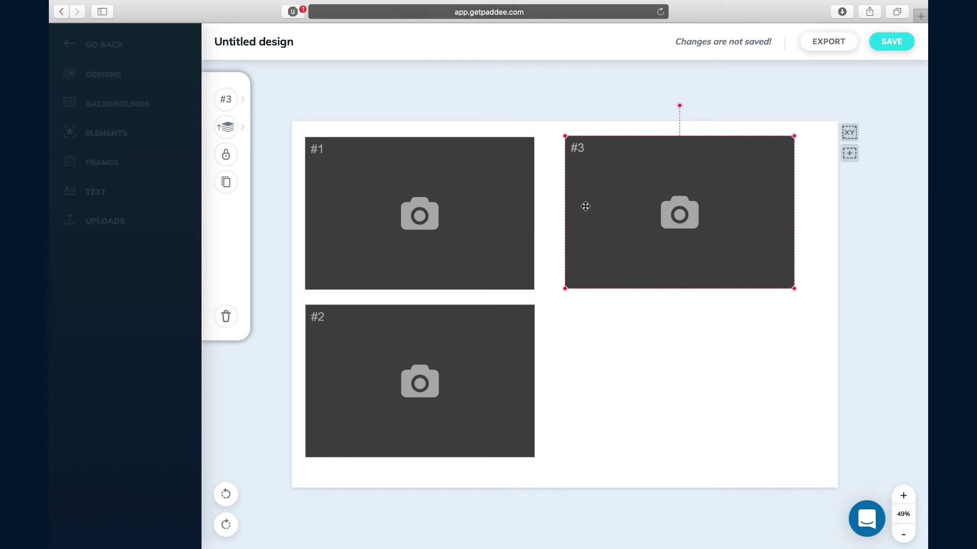
Group-select frames #1, #2 and #3 and drag them together slightly right.
{"action": "left_click", "coordinate": [482, 214], "text": "shift"}
{"action": "left_click", "coordinate": [460, 320], "text": "shift"}
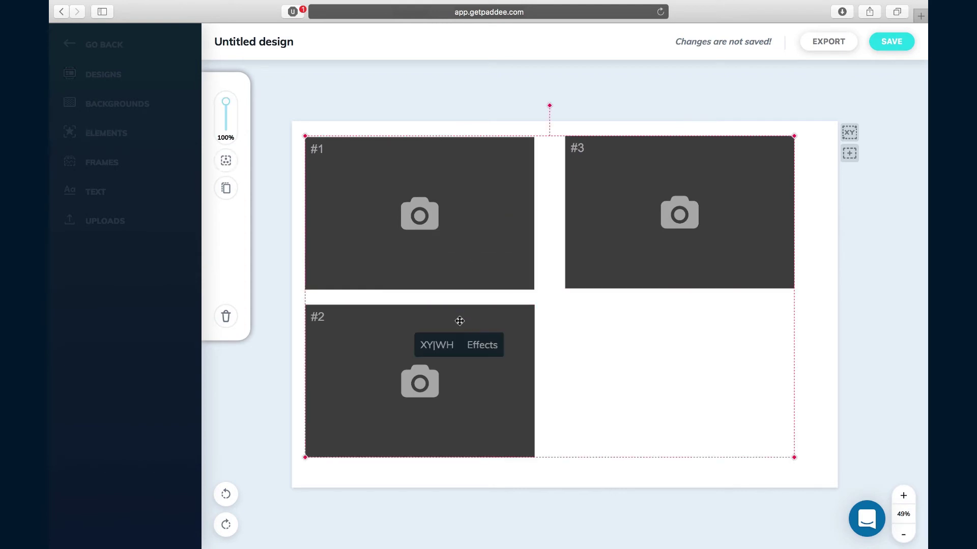
{"action": "left_click_drag", "start_coordinate": [471, 222], "coordinate": [490, 220]}
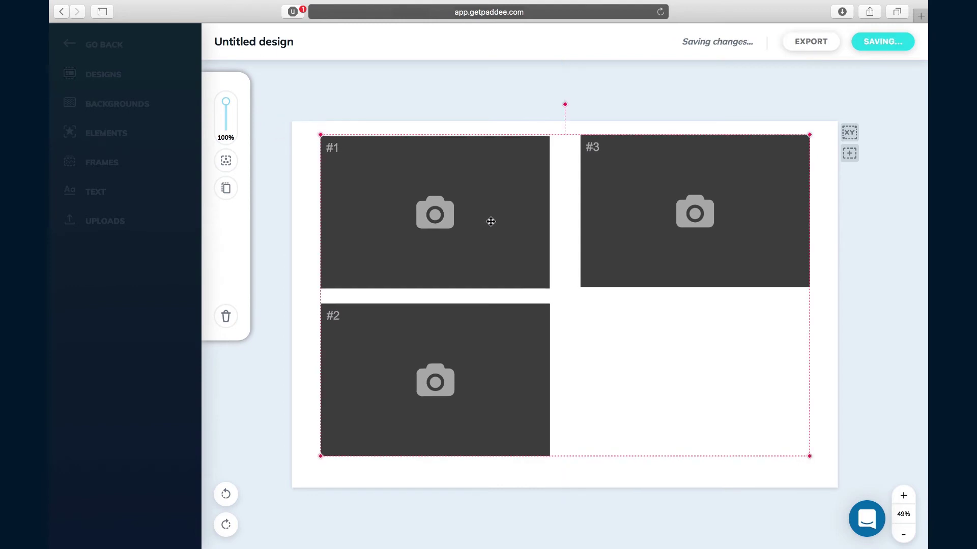
{"action": "left_click", "coordinate": [583, 354]}
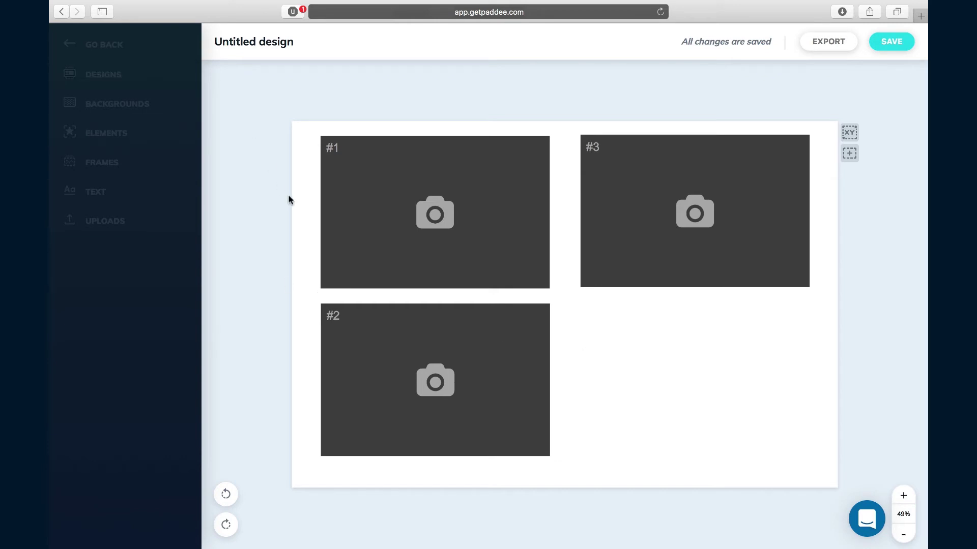
Add a header text reading 'Congratulations' below frame #3, widened to one line.
{"action": "left_click", "coordinate": [96, 202]}
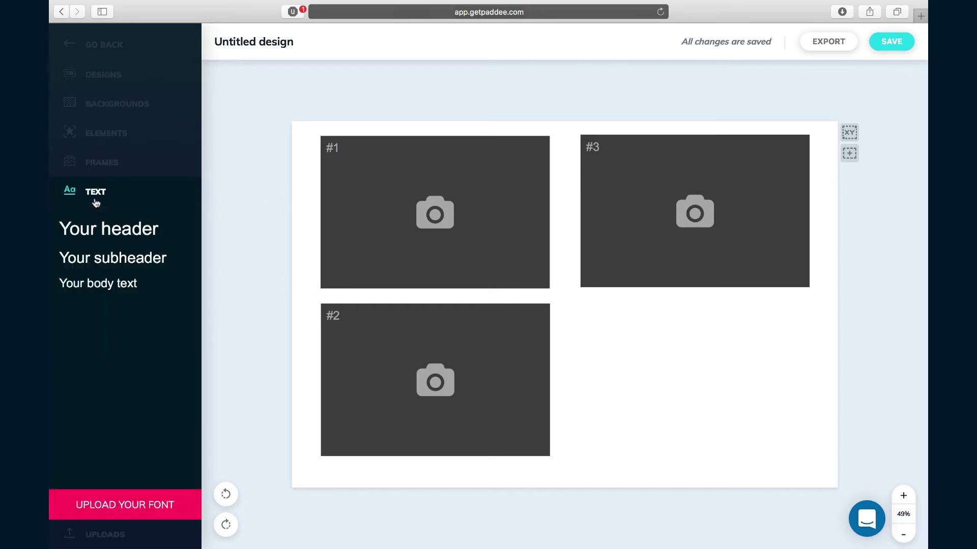
{"action": "left_click", "coordinate": [98, 232]}
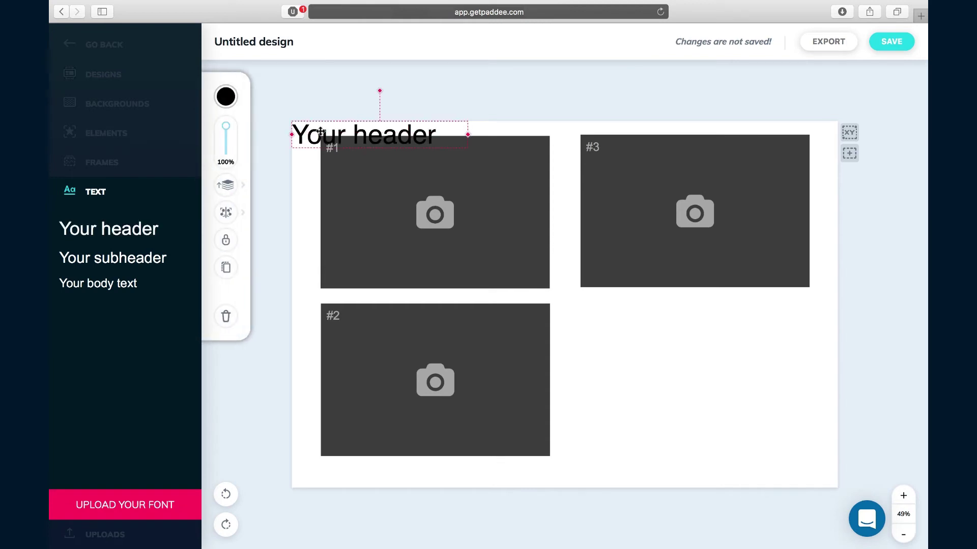
{"action": "left_click_drag", "start_coordinate": [363, 123], "coordinate": [610, 332]}
{"action": "double_click", "coordinate": [611, 332]}
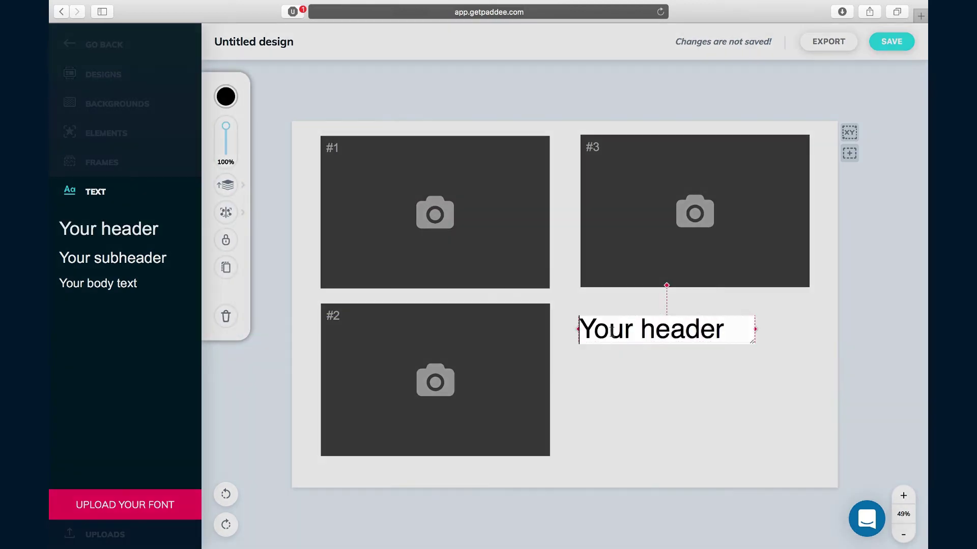
{"action": "key", "text": "super+a"}
{"action": "type", "text": "Congr"}
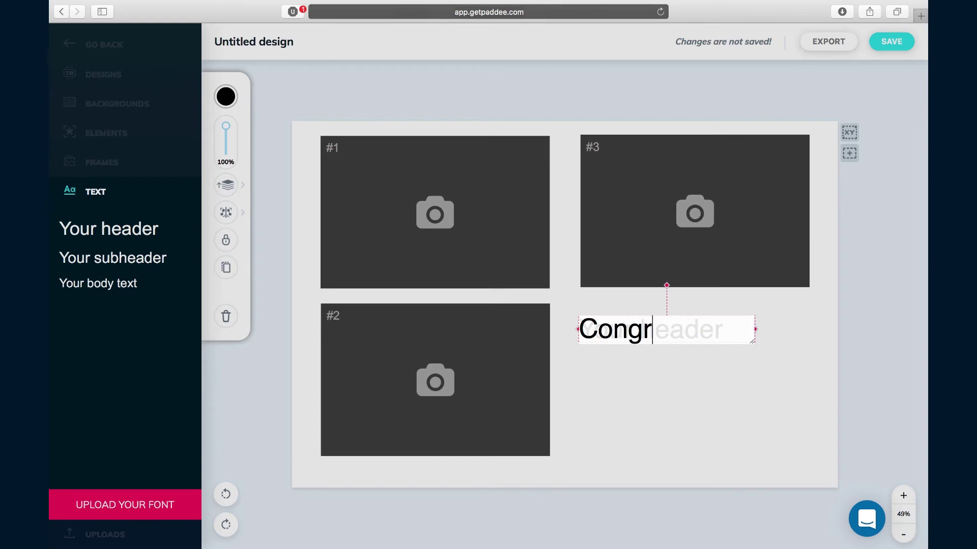
{"action": "type", "text": "atulations"}
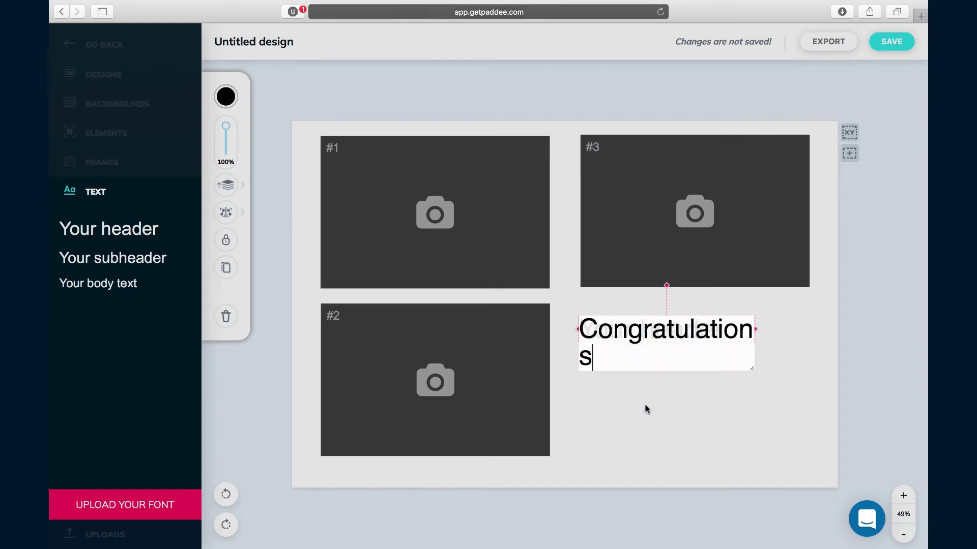
{"action": "key", "text": "Escape"}
{"action": "left_click_drag", "start_coordinate": [755, 343], "coordinate": [728, 333]}
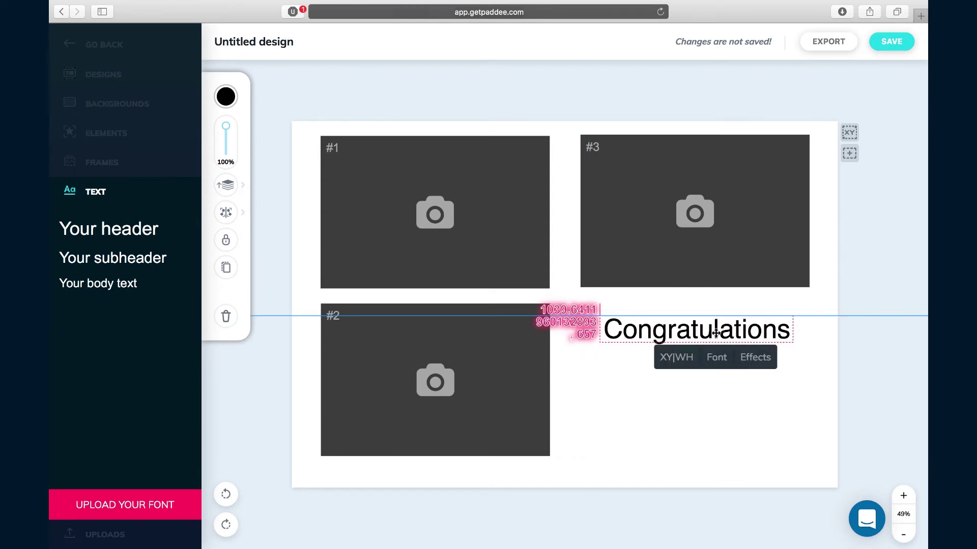
Set Congratulations to Great Vibes font, centre-aligned, and nudge it slightly up.
{"action": "left_click", "coordinate": [716, 358]}
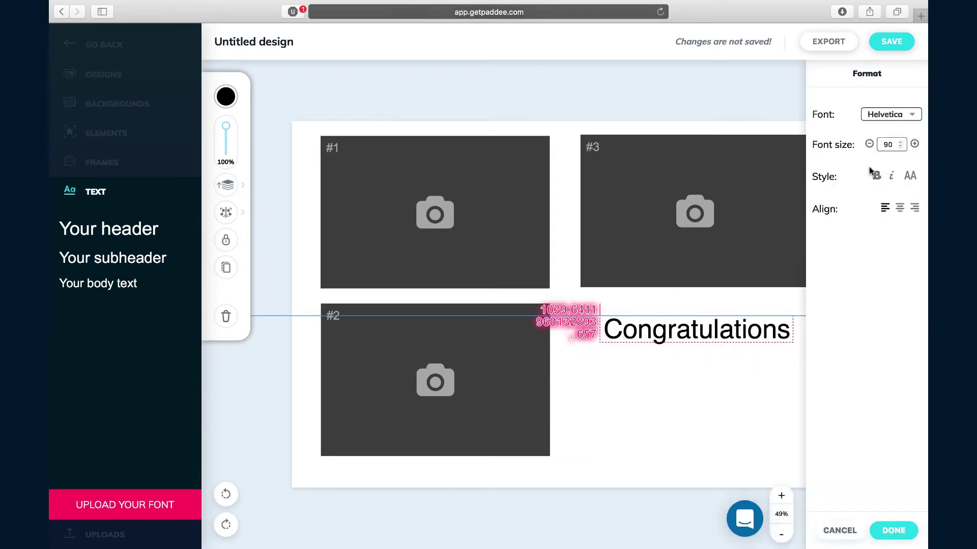
{"action": "left_click", "coordinate": [905, 116]}
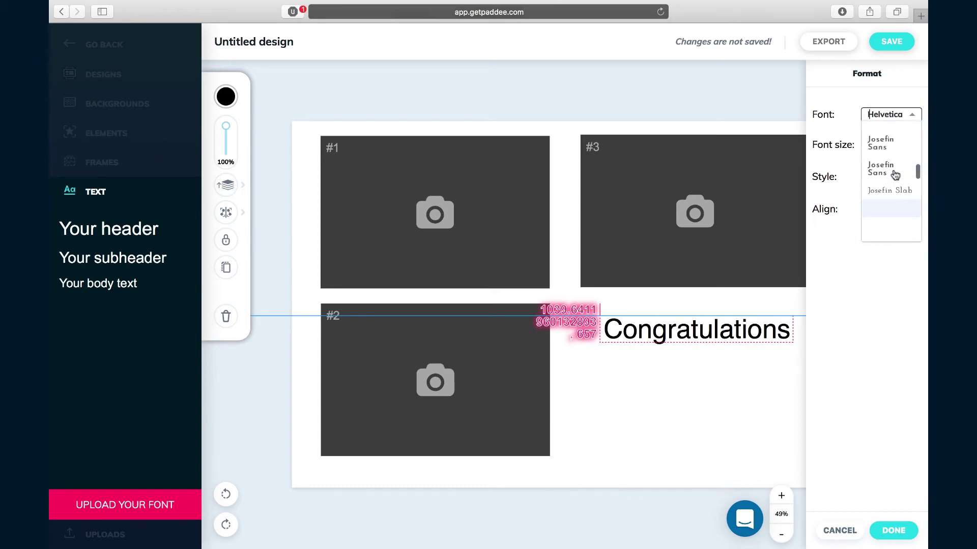
{"action": "scroll", "coordinate": [895, 178], "scroll_direction": "up", "scroll_amount": 3}
{"action": "left_click", "coordinate": [895, 190]}
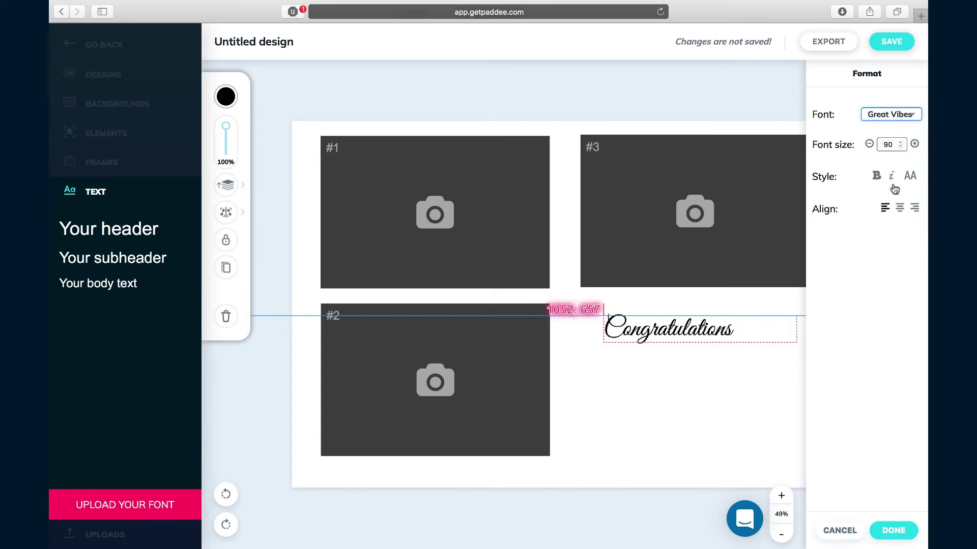
{"action": "left_click", "coordinate": [899, 206]}
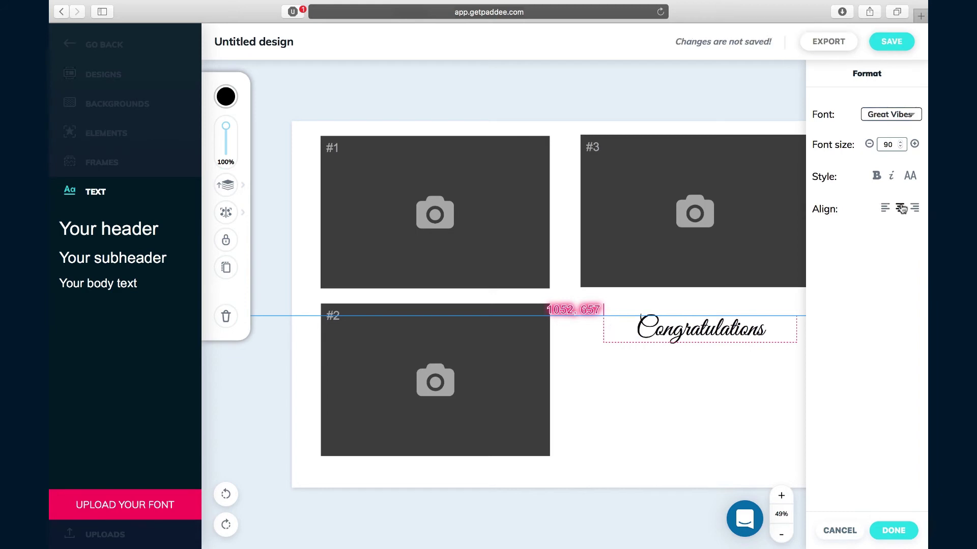
{"action": "left_click", "coordinate": [725, 363]}
{"action": "left_click_drag", "start_coordinate": [720, 328], "coordinate": [717, 323]}
{"action": "left_click", "coordinate": [707, 357]}
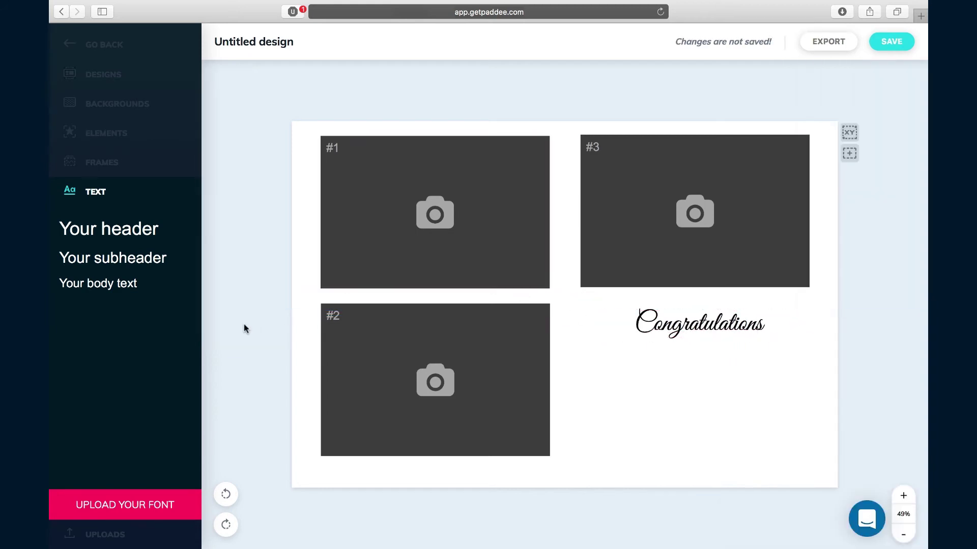
Add a header reading 'Beyonce & Sean' below Congratulations, widened to fit one line.
{"action": "left_click", "coordinate": [136, 233]}
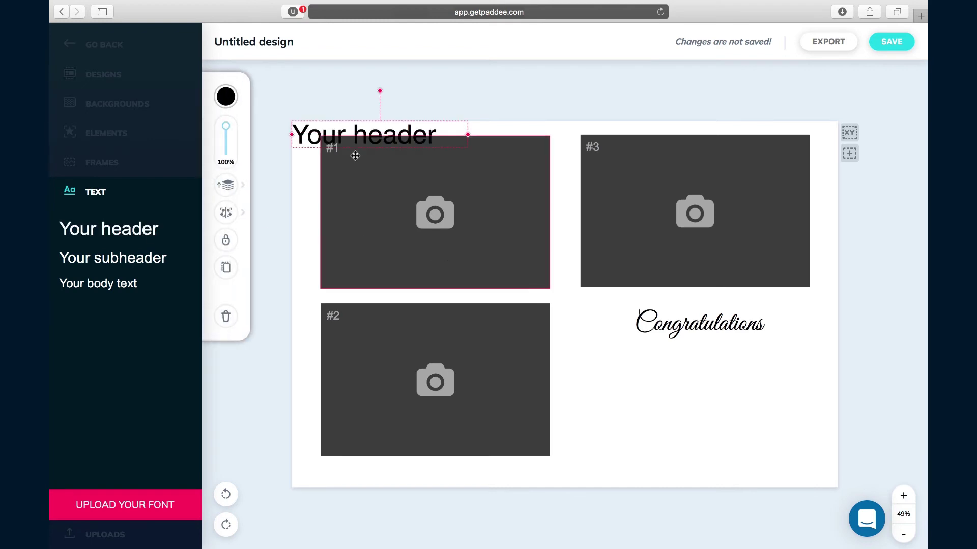
{"action": "left_click_drag", "start_coordinate": [309, 136], "coordinate": [636, 364]}
{"action": "double_click", "coordinate": [636, 364]}
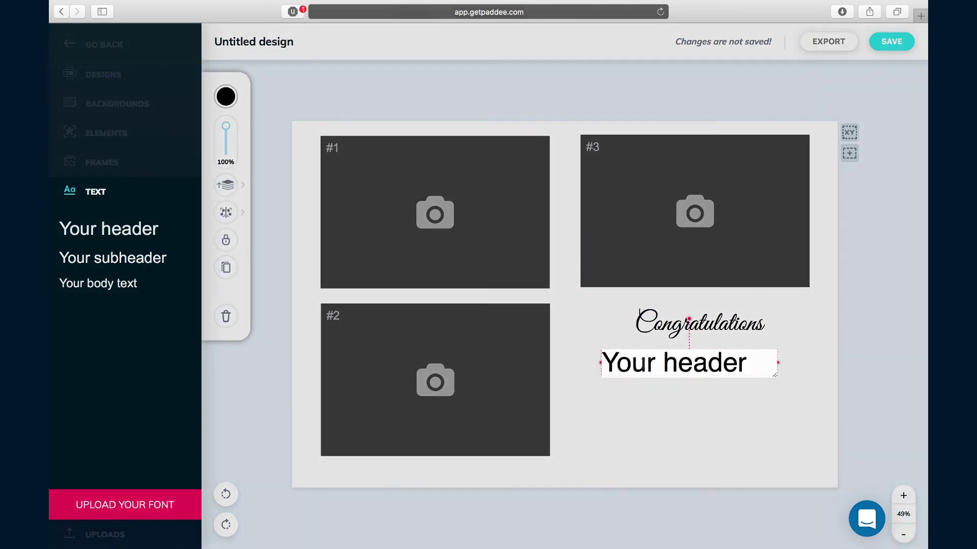
{"action": "triple_click", "coordinate": [643, 363]}
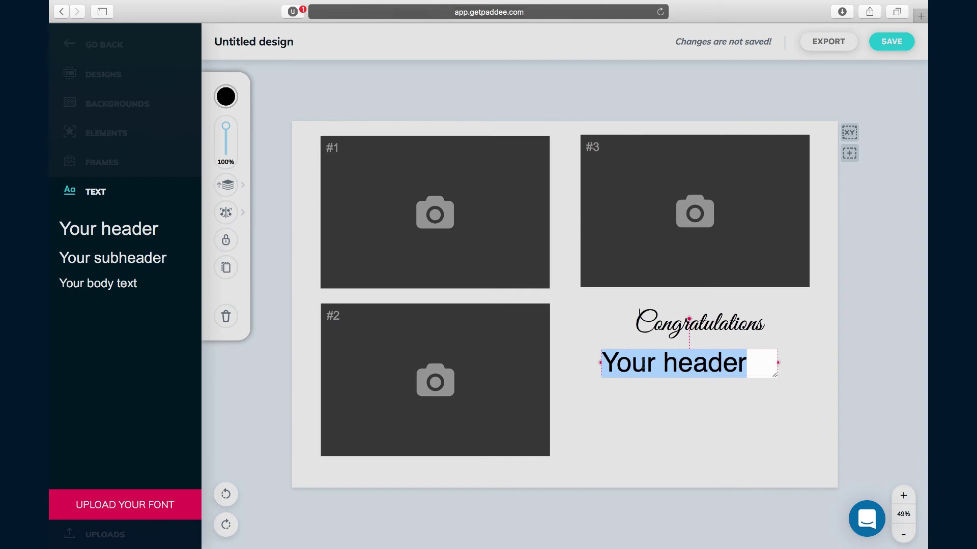
{"action": "type", "text": "Beyo"}
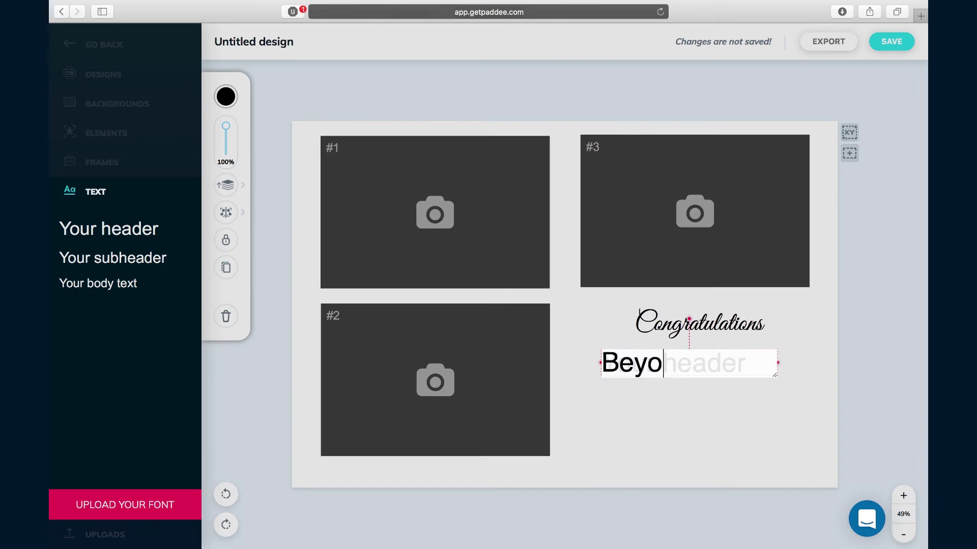
{"action": "type", "text": "nce & sea"}
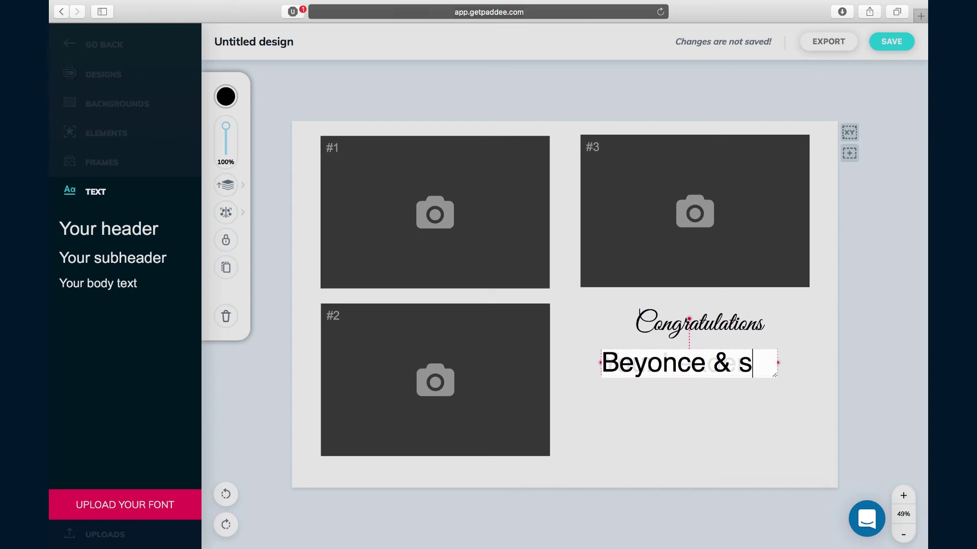
{"action": "key", "text": "BackSpace"}
{"action": "key", "text": "BackSpace"}
{"action": "key", "text": "BackSpace"}
{"action": "type", "text": "Sean"}
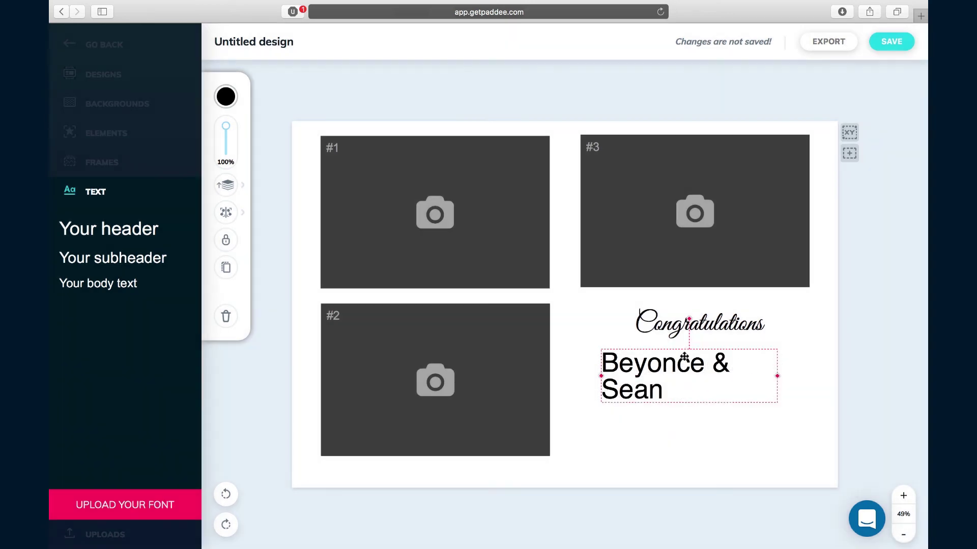
{"action": "left_click_drag", "start_coordinate": [757, 359], "coordinate": [809, 362]}
{"action": "left_click_drag", "start_coordinate": [720, 365], "coordinate": [737, 375]}
Set the names text to Josefin Sans in all uppercase.
{"action": "left_click", "coordinate": [721, 377]}
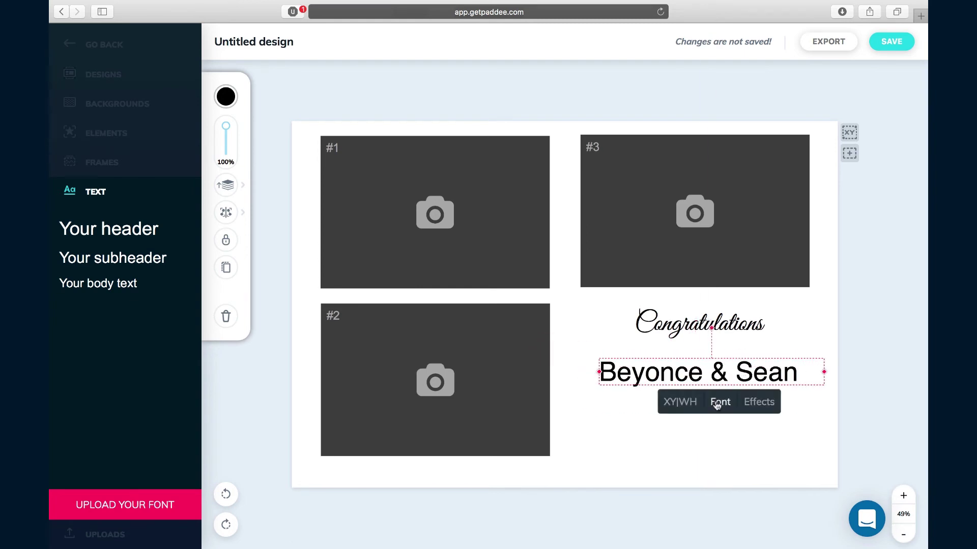
{"action": "left_click", "coordinate": [717, 405]}
{"action": "left_click", "coordinate": [911, 115]}
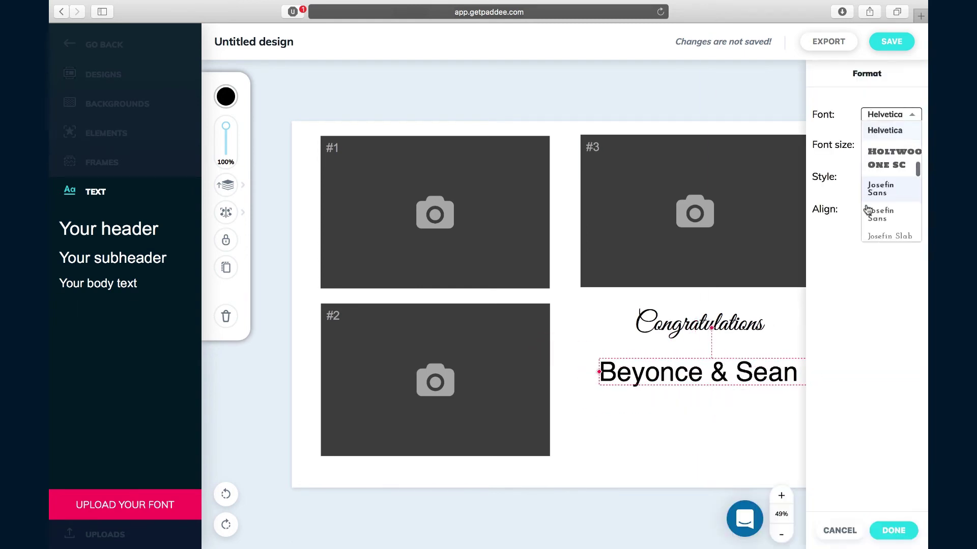
{"action": "left_click", "coordinate": [886, 193]}
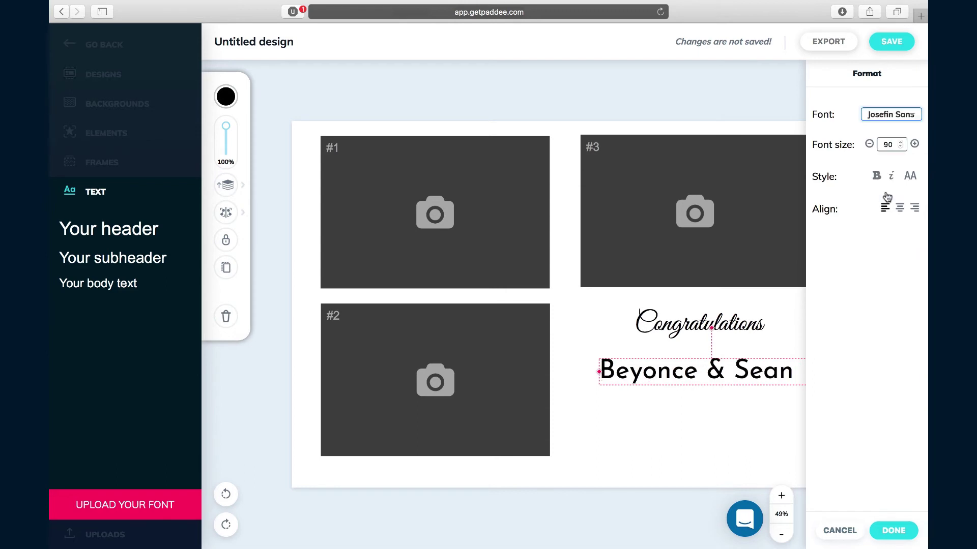
{"action": "left_click", "coordinate": [910, 177]}
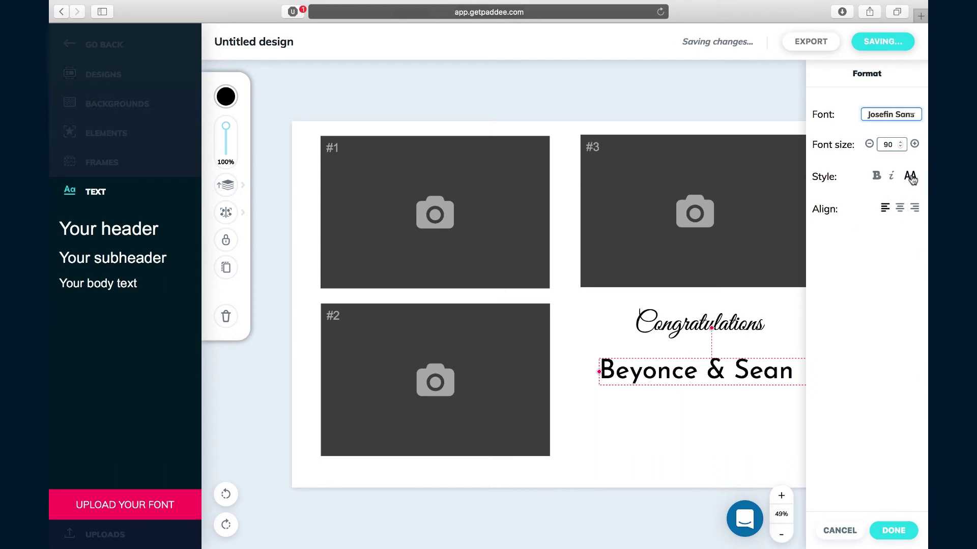
{"action": "left_click", "coordinate": [671, 434]}
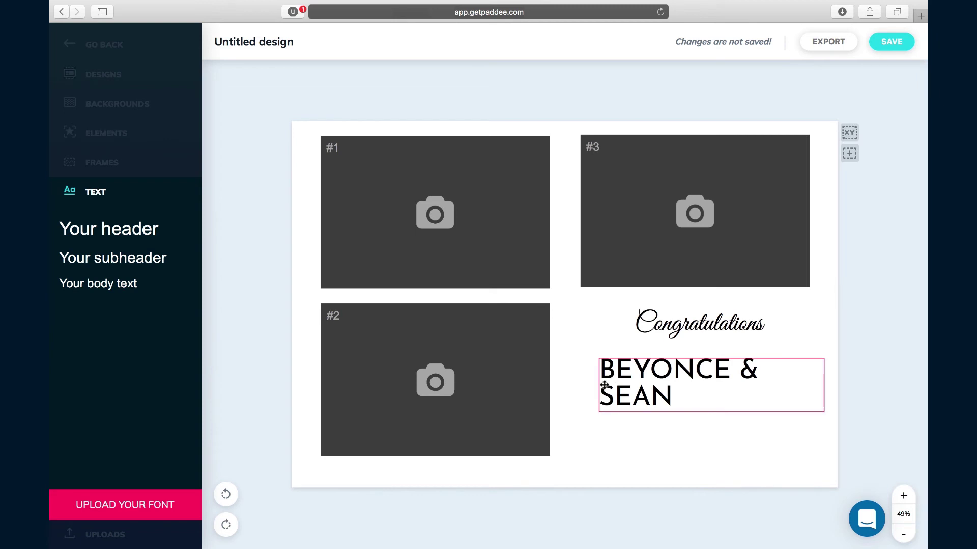
Move BEYONCE & SEAN slightly right and down, and Congratulations down closer to it.
{"action": "left_click", "coordinate": [616, 376]}
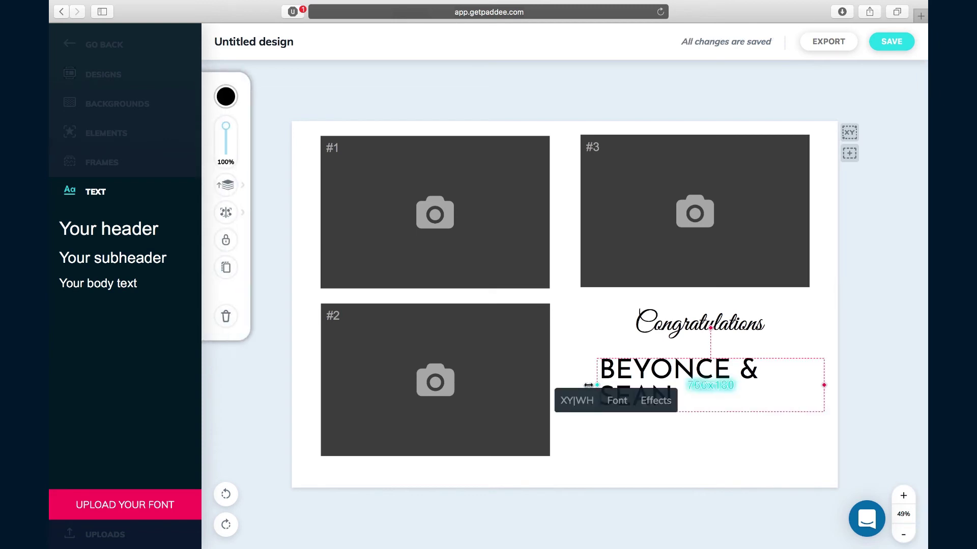
{"action": "left_click_drag", "start_coordinate": [661, 375], "coordinate": [675, 382]}
{"action": "left_click", "coordinate": [702, 323]}
{"action": "left_click_drag", "start_coordinate": [702, 324], "coordinate": [704, 338]}
{"action": "left_click", "coordinate": [694, 405]}
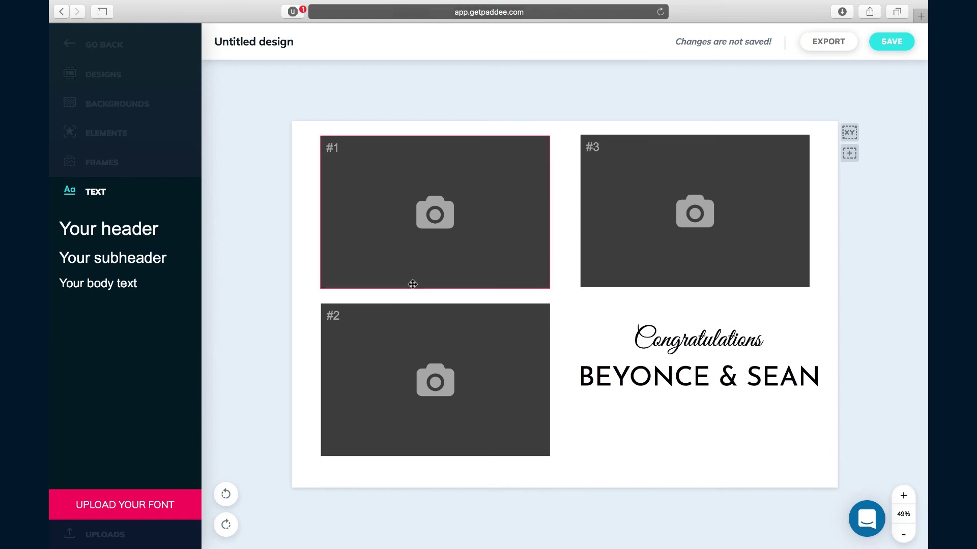
Try cyan, red, green and then yellow as plain page background colours.
{"action": "left_click", "coordinate": [117, 108]}
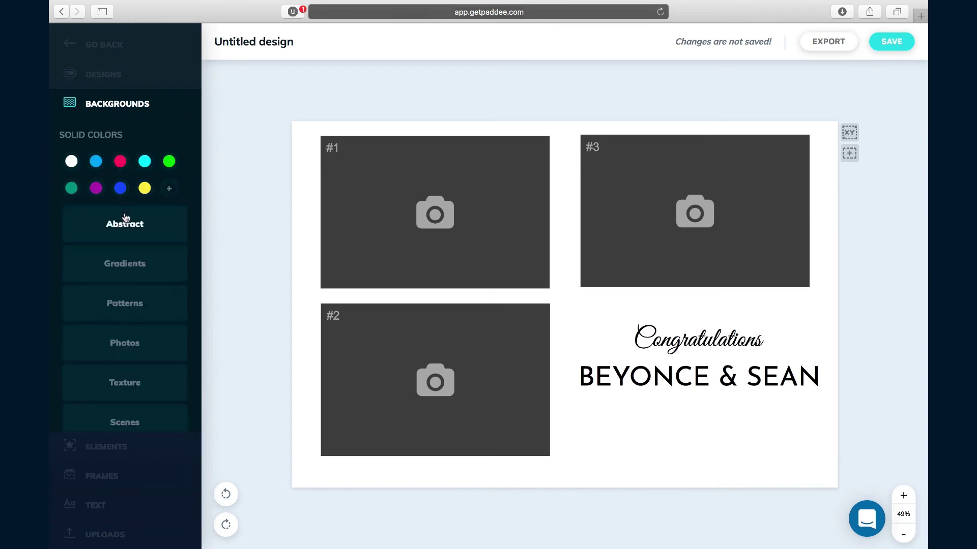
{"action": "left_click", "coordinate": [143, 163]}
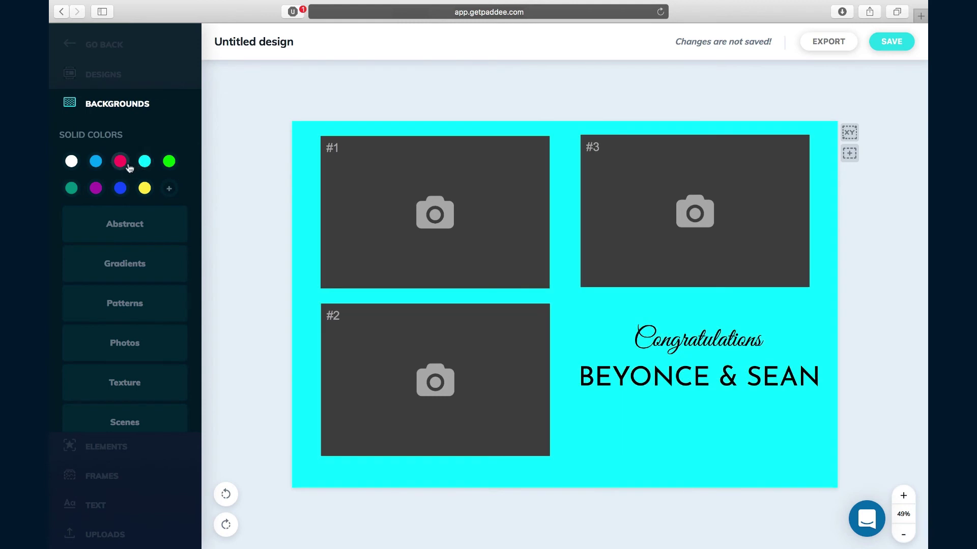
{"action": "left_click", "coordinate": [122, 165]}
{"action": "left_click", "coordinate": [171, 166]}
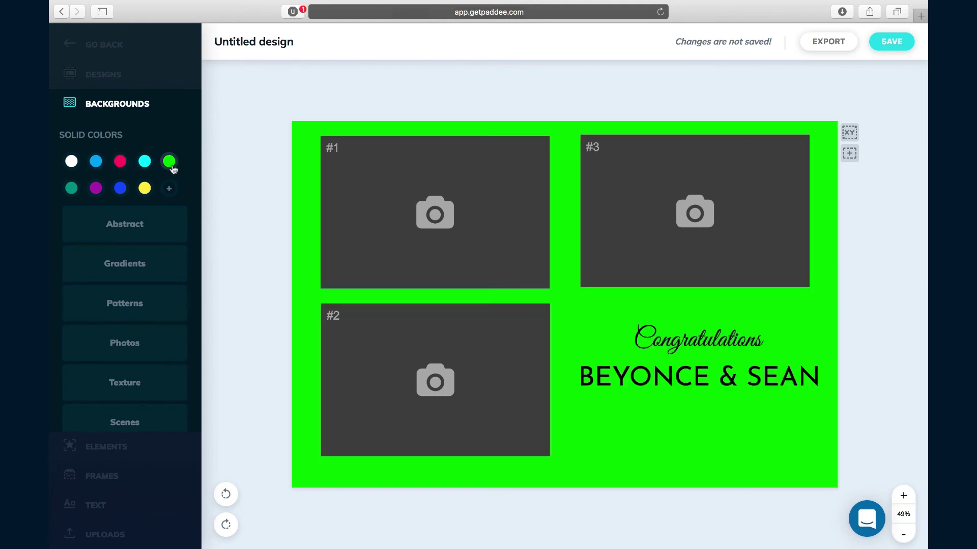
{"action": "left_click", "coordinate": [146, 189]}
Browse the abstract designs, try the dark patterned image, then apply the starry blue one.
{"action": "left_click", "coordinate": [146, 224]}
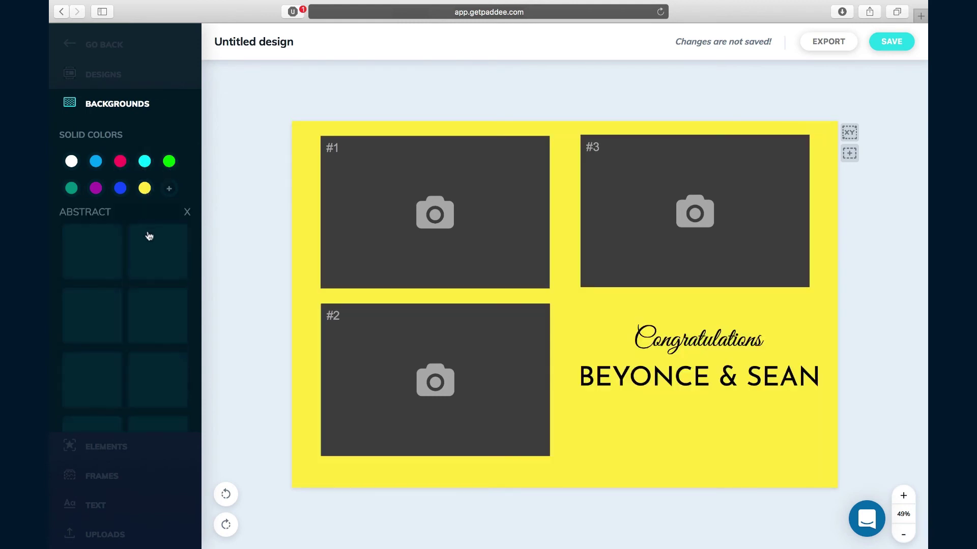
{"action": "scroll", "coordinate": [160, 316], "scroll_direction": "down", "scroll_amount": 10}
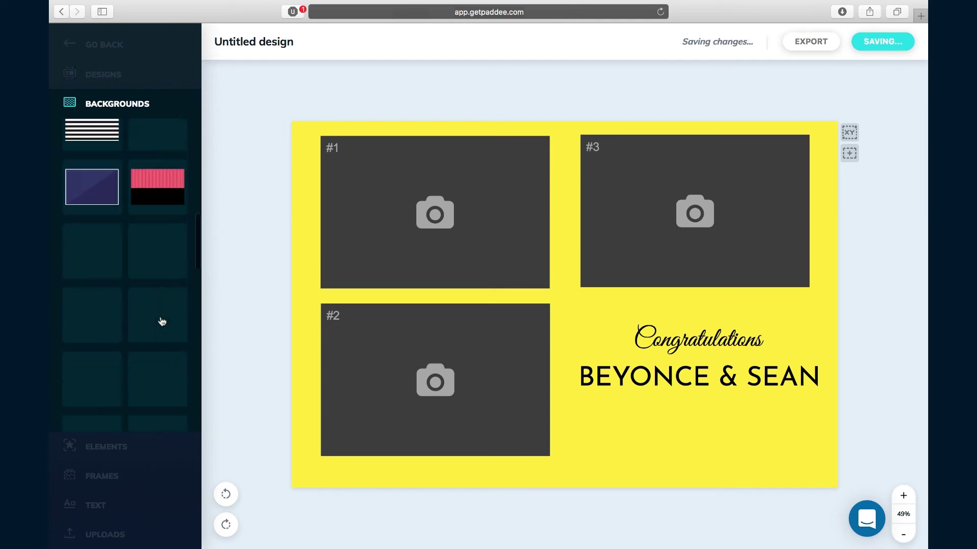
{"action": "scroll", "coordinate": [161, 322], "scroll_direction": "up", "scroll_amount": 3}
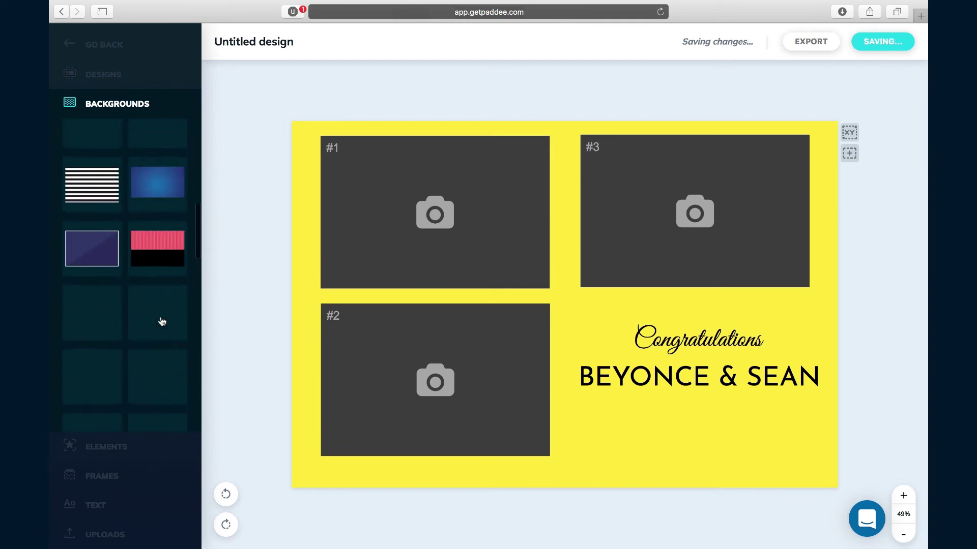
{"action": "scroll", "coordinate": [153, 210], "scroll_direction": "up", "scroll_amount": 2}
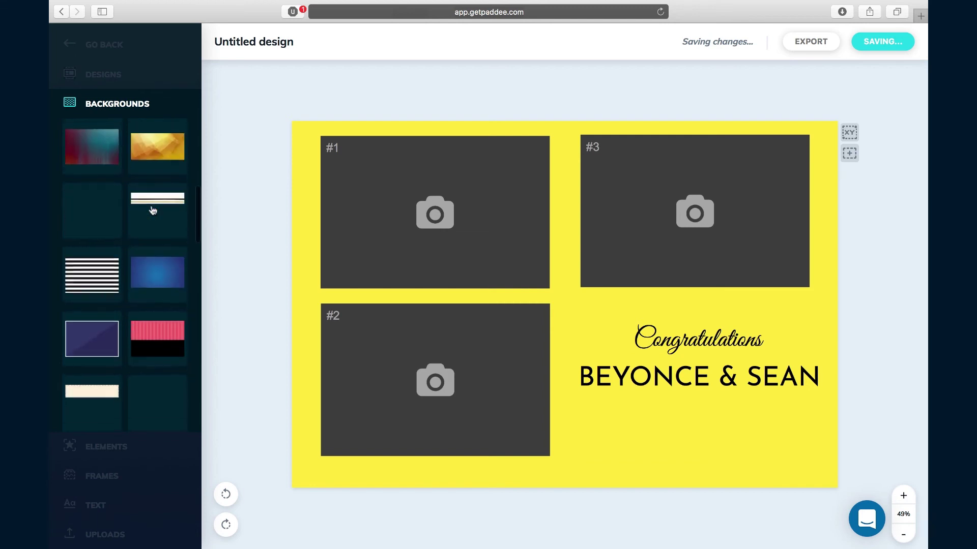
{"action": "scroll", "coordinate": [151, 283], "scroll_direction": "up", "scroll_amount": 2}
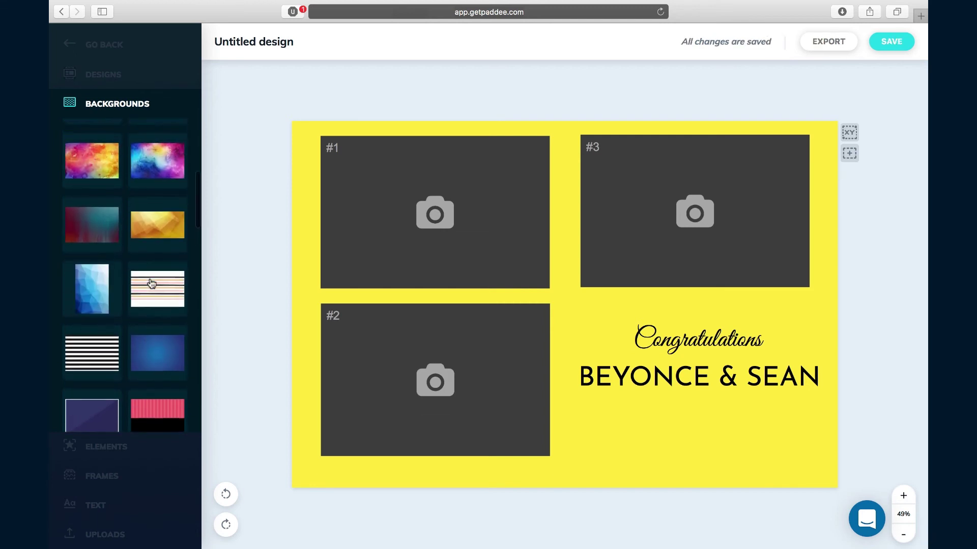
{"action": "scroll", "coordinate": [151, 283], "scroll_direction": "down", "scroll_amount": 10}
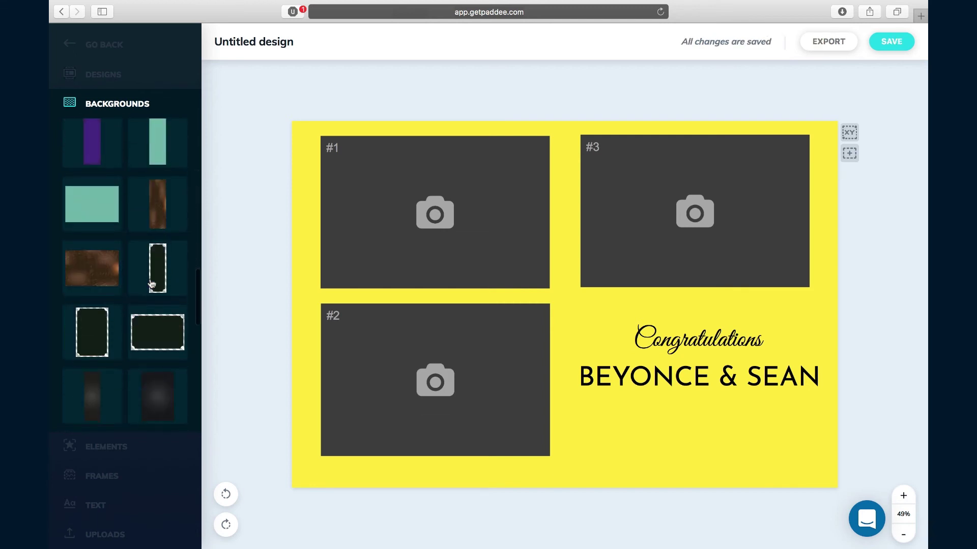
{"action": "scroll", "coordinate": [151, 281], "scroll_direction": "down", "scroll_amount": 5}
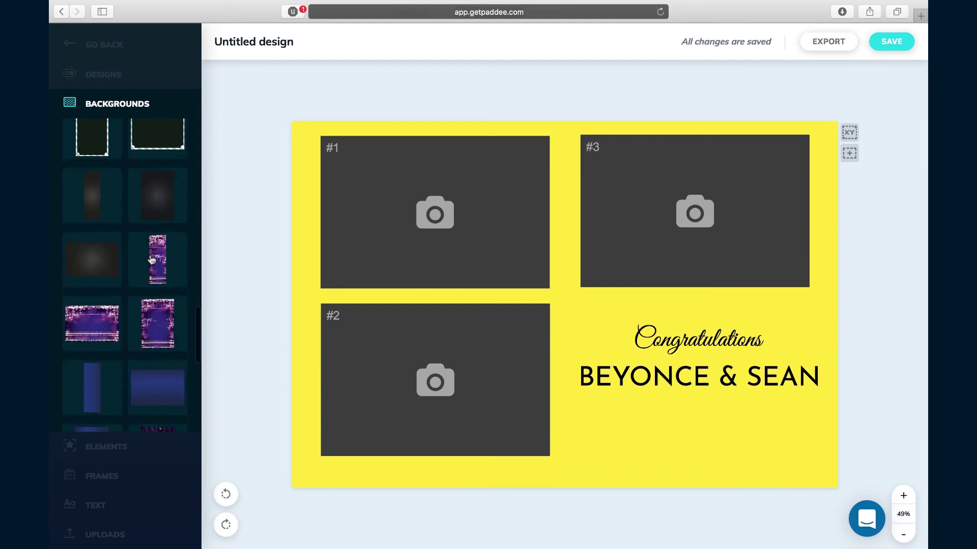
{"action": "left_click", "coordinate": [109, 265]}
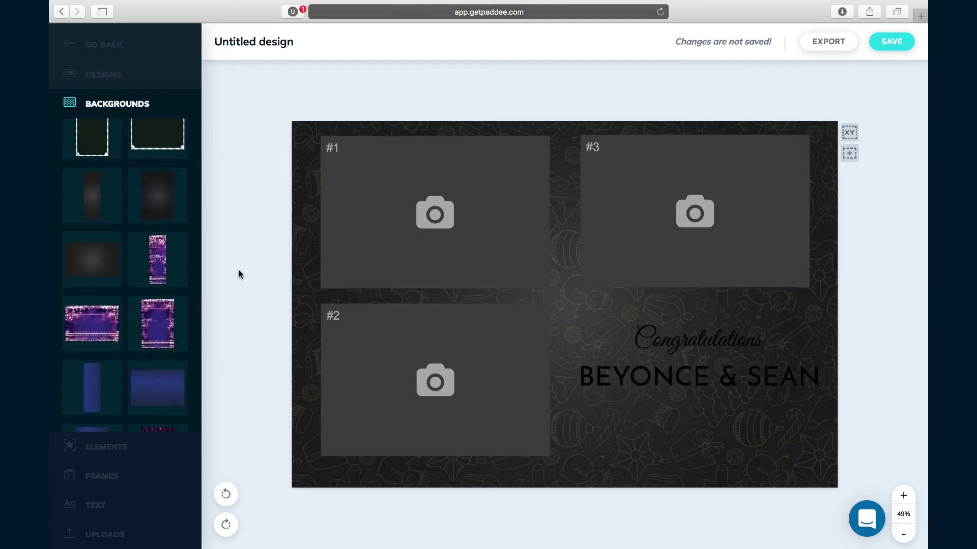
{"action": "scroll", "coordinate": [148, 268], "scroll_direction": "down", "scroll_amount": 3}
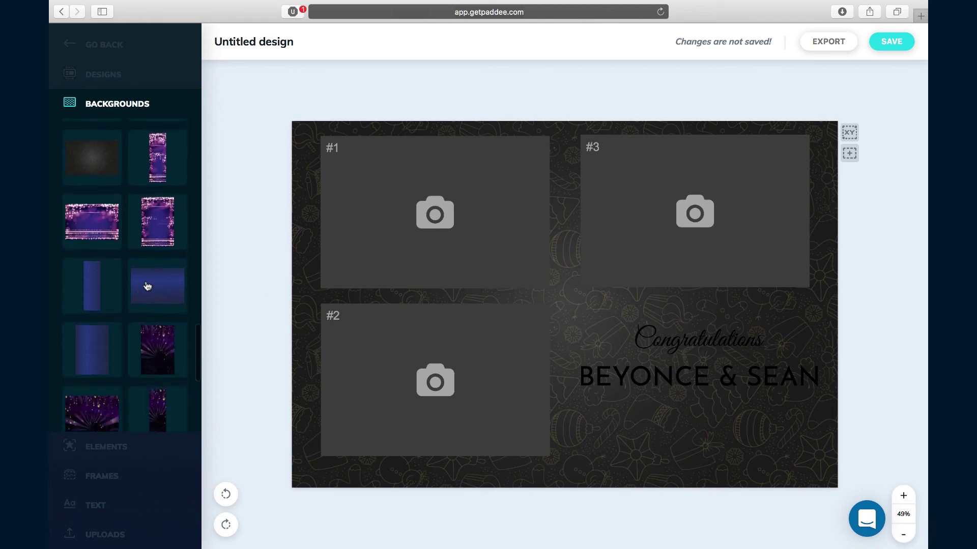
{"action": "left_click", "coordinate": [147, 287]}
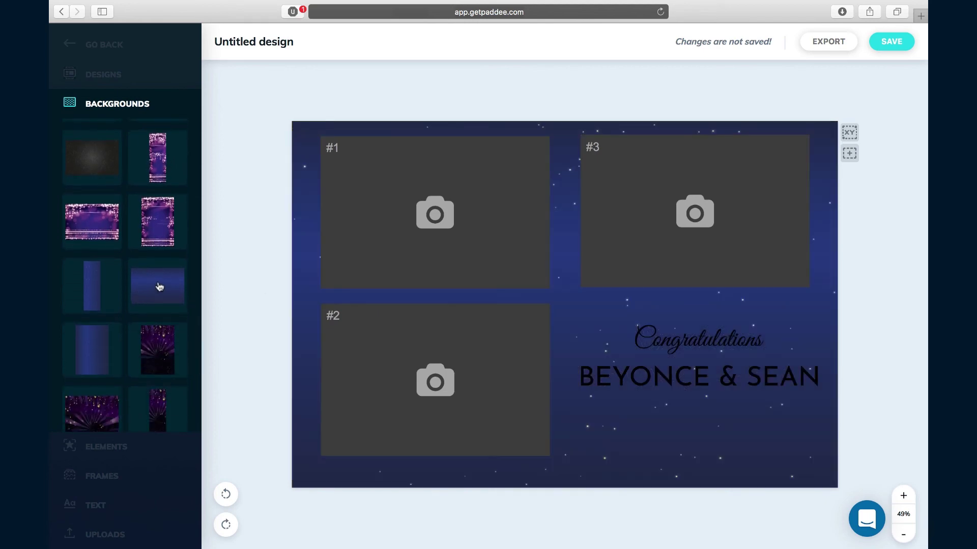
Make the Congratulations text white.
{"action": "left_click", "coordinate": [693, 328]}
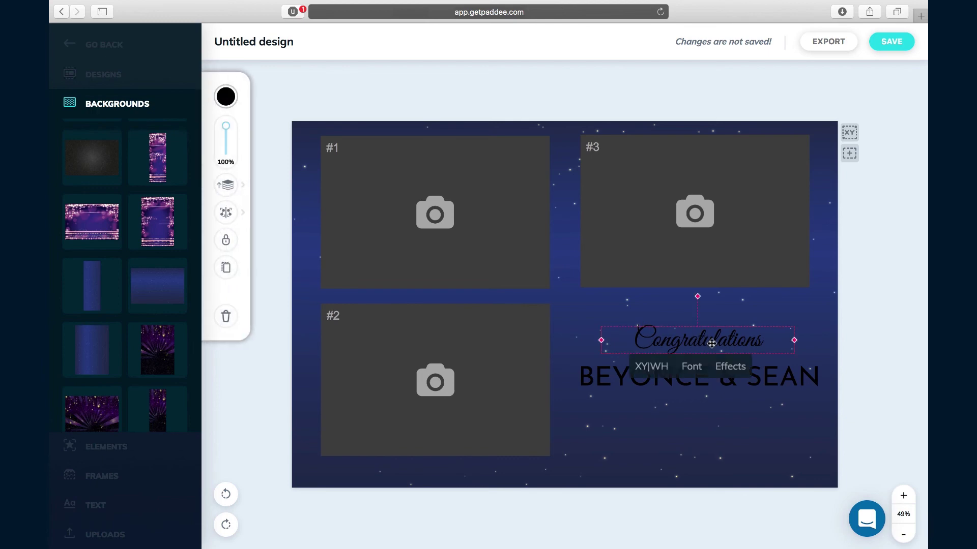
{"action": "left_click", "coordinate": [704, 369]}
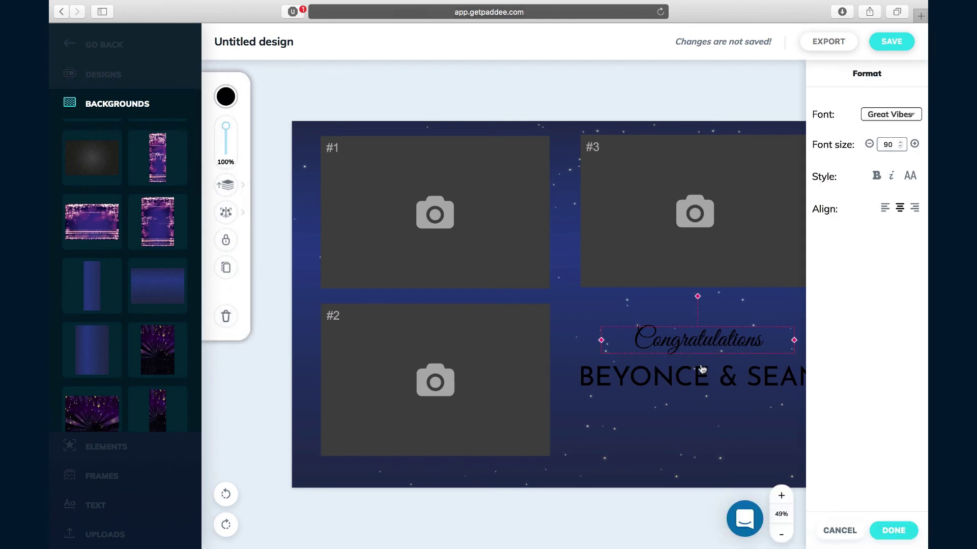
{"action": "left_click", "coordinate": [752, 333]}
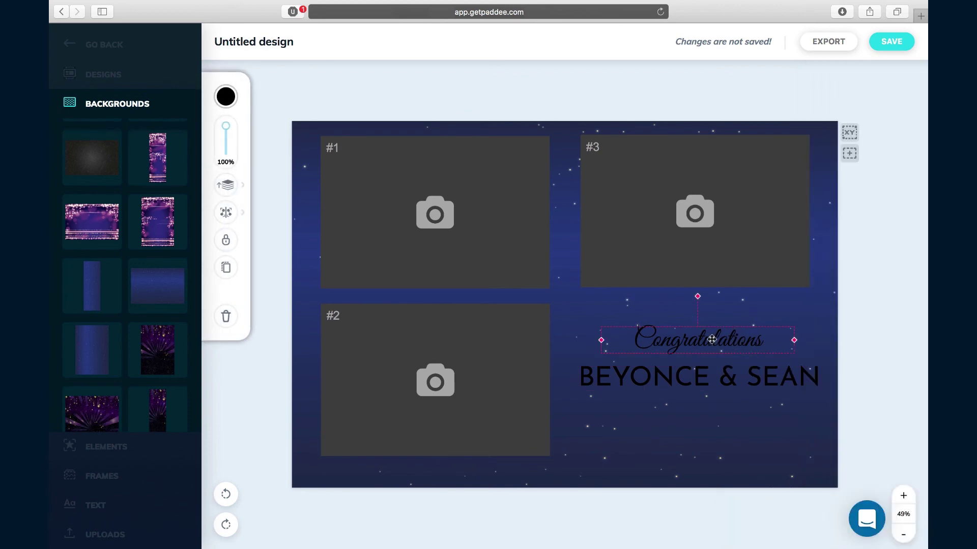
{"action": "left_click", "coordinate": [226, 100]}
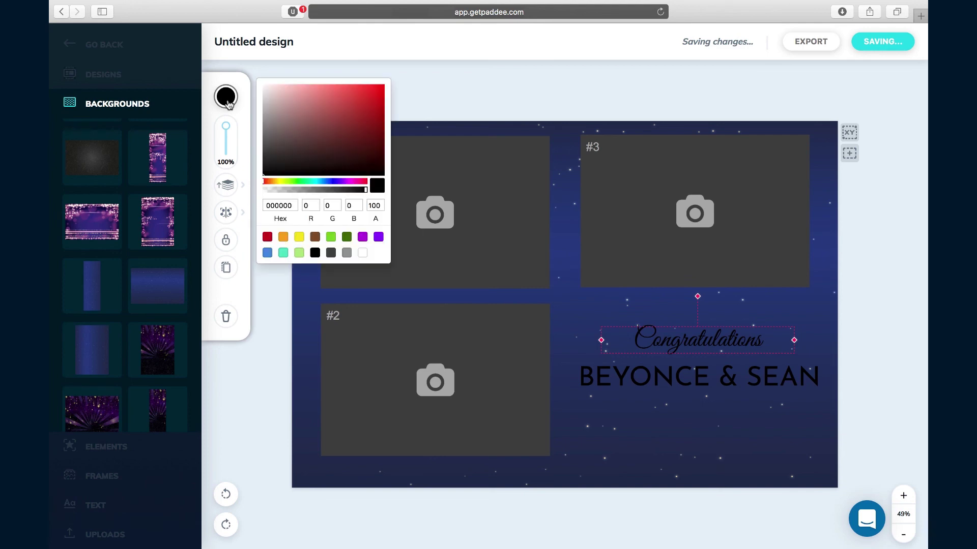
{"action": "left_click", "coordinate": [363, 253]}
Make the BEYONCE & SEAN text white too.
{"action": "left_click", "coordinate": [661, 377]}
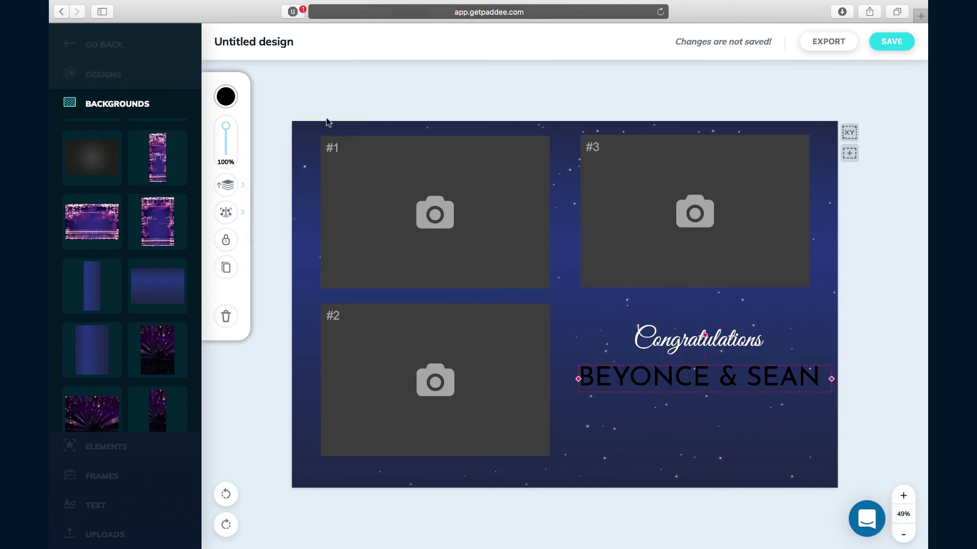
{"action": "left_click", "coordinate": [227, 97]}
{"action": "left_click", "coordinate": [362, 252]}
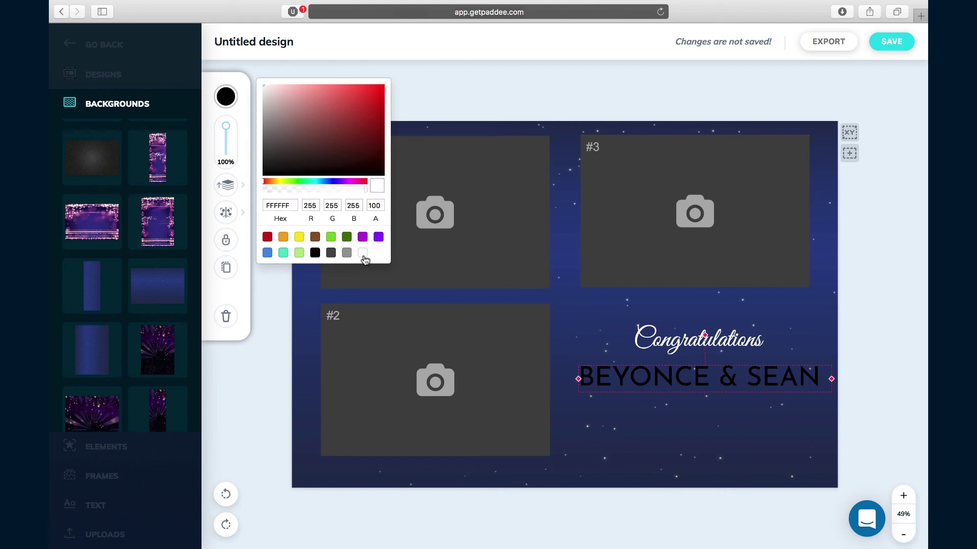
{"action": "left_click", "coordinate": [657, 359]}
Slightly lower the opacity of the Congratulations text.
{"action": "left_click", "coordinate": [665, 347]}
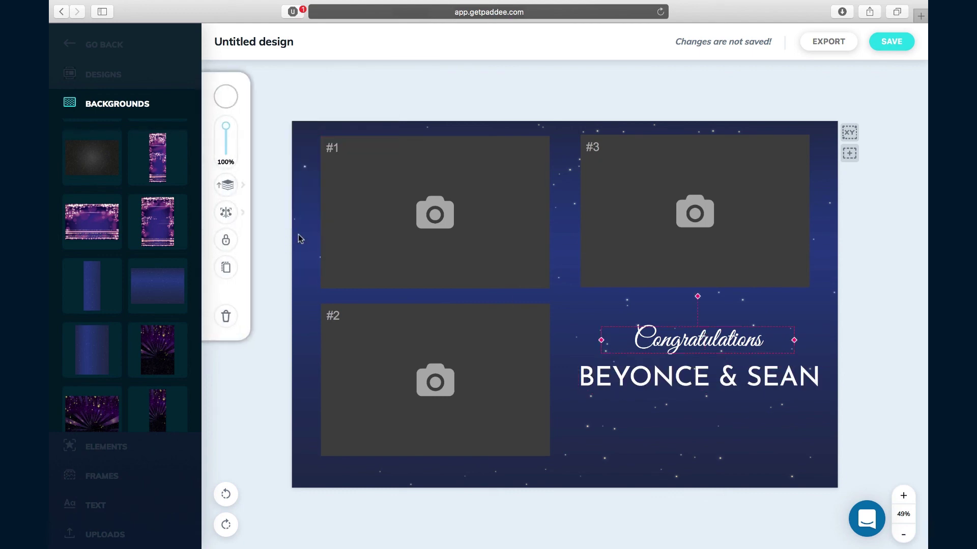
{"action": "mouse_move", "coordinate": [225, 126]}
{"action": "left_mouse_down"}
{"action": "mouse_move", "coordinate": [227, 162]}
{"action": "mouse_move", "coordinate": [227, 126]}
{"action": "left_mouse_up"}
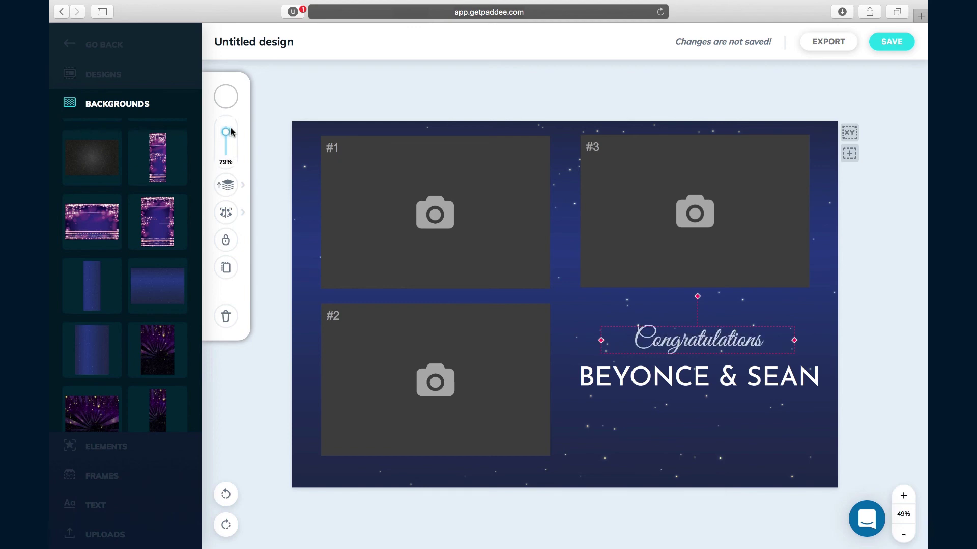
{"action": "left_click", "coordinate": [583, 417]}
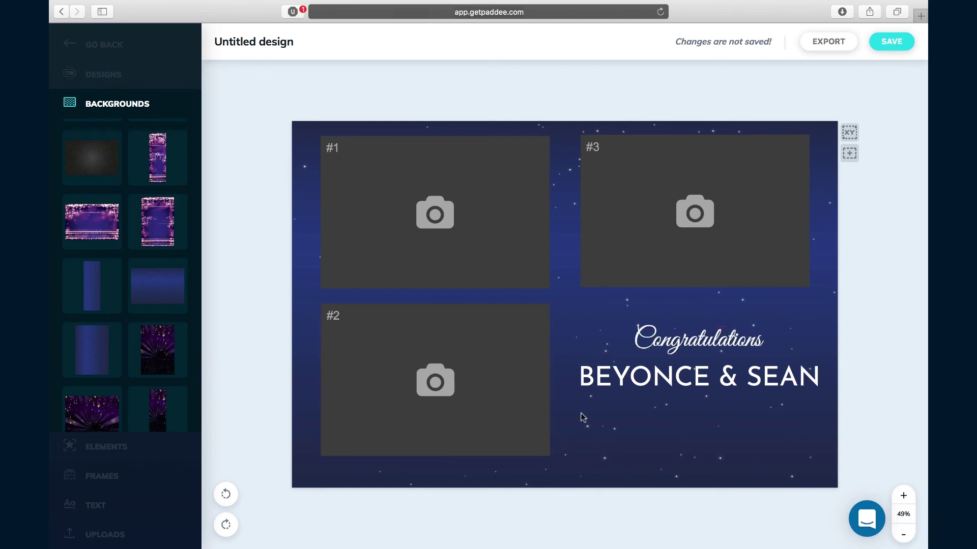
Add the pink flower from Elements > Illustrations to the design.
{"action": "left_click", "coordinate": [124, 453]}
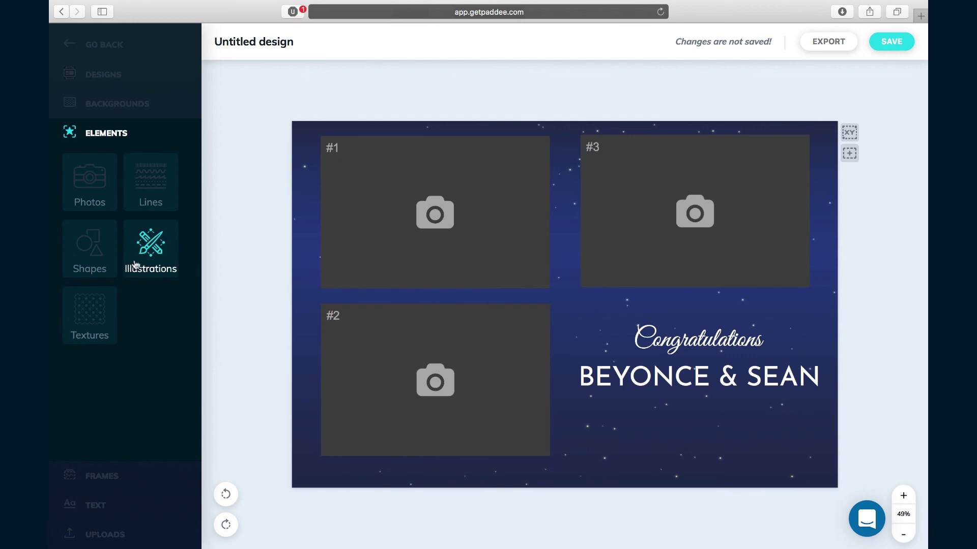
{"action": "left_click", "coordinate": [141, 243]}
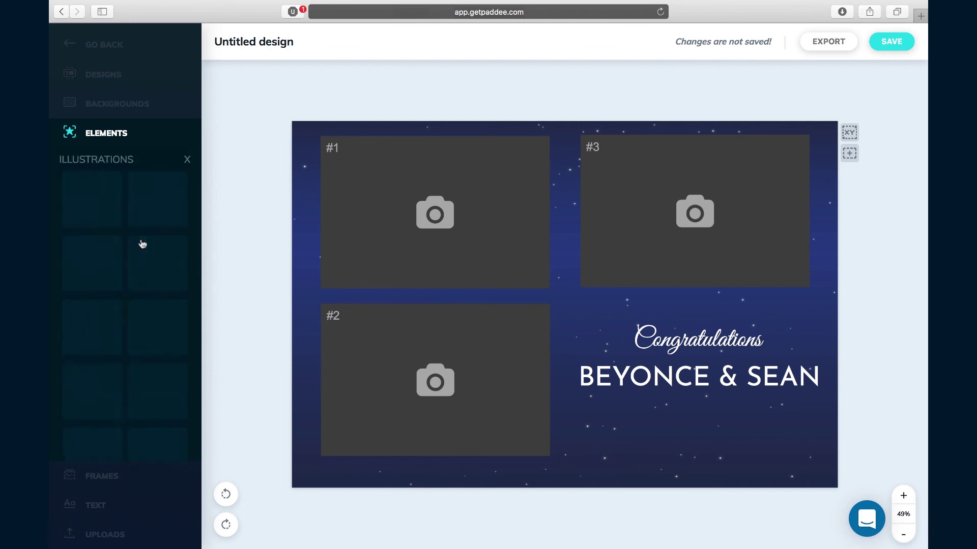
{"action": "scroll", "coordinate": [162, 303], "scroll_direction": "down", "scroll_amount": 10}
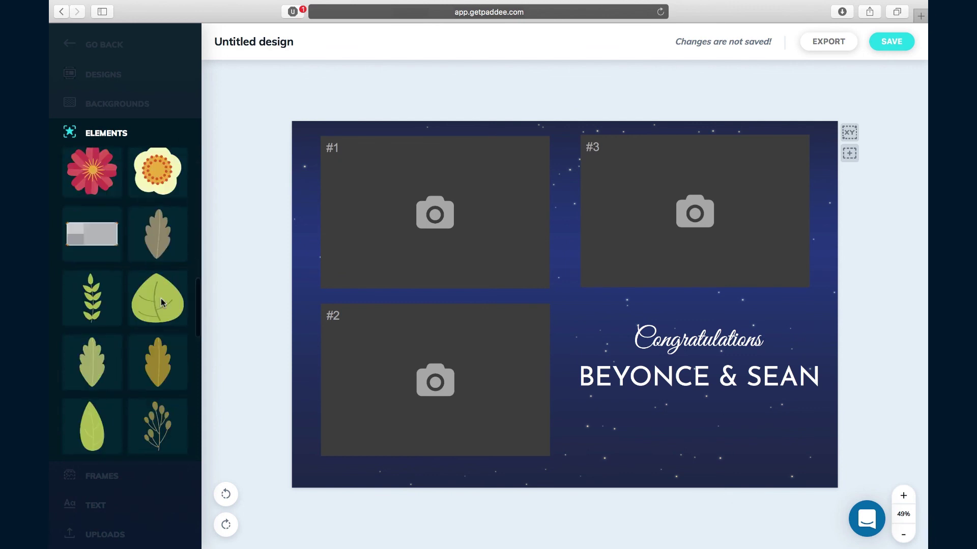
{"action": "scroll", "coordinate": [163, 306], "scroll_direction": "up", "scroll_amount": 5}
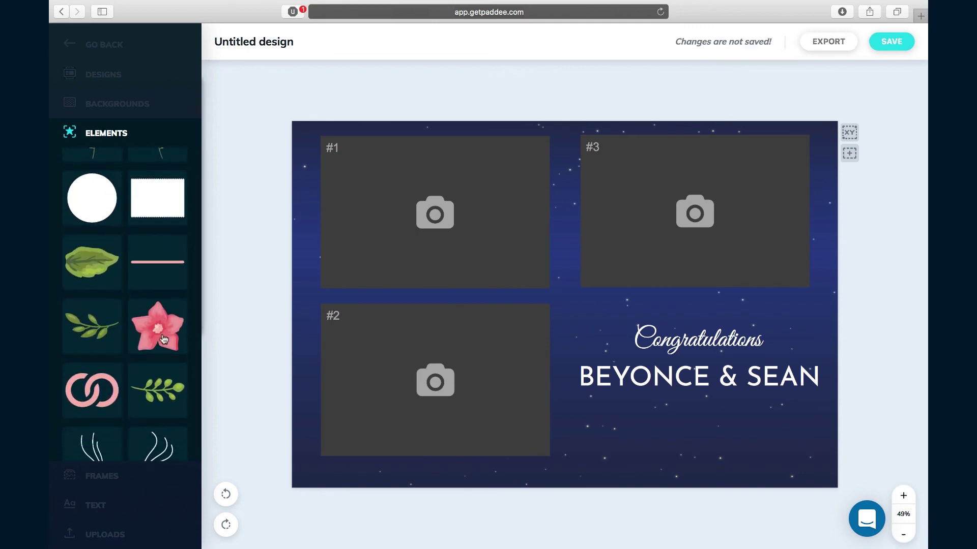
{"action": "left_click", "coordinate": [164, 339]}
Shrink the flower to a small size and centre it under BEYONCE & SEAN.
{"action": "left_click_drag", "start_coordinate": [362, 246], "coordinate": [404, 255]}
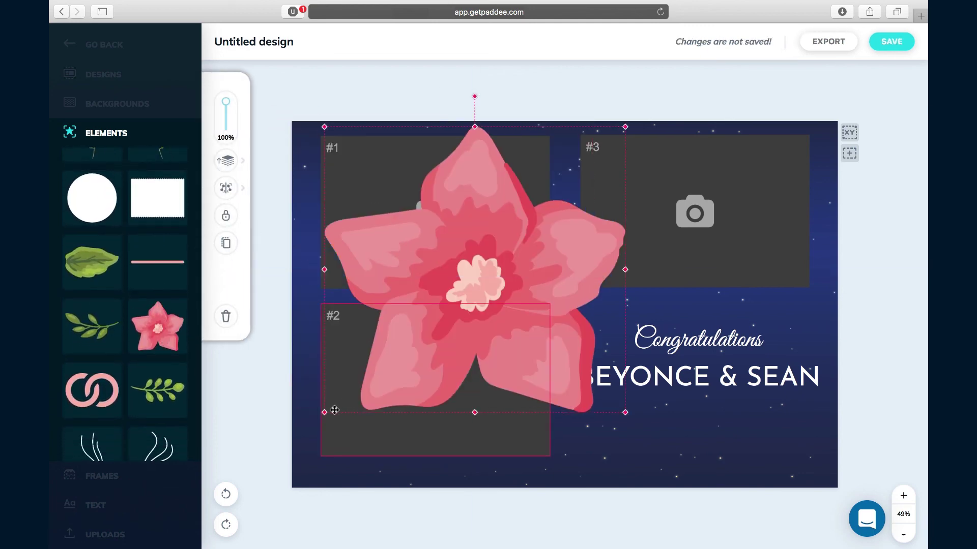
{"action": "left_click_drag", "start_coordinate": [324, 413], "coordinate": [486, 255]}
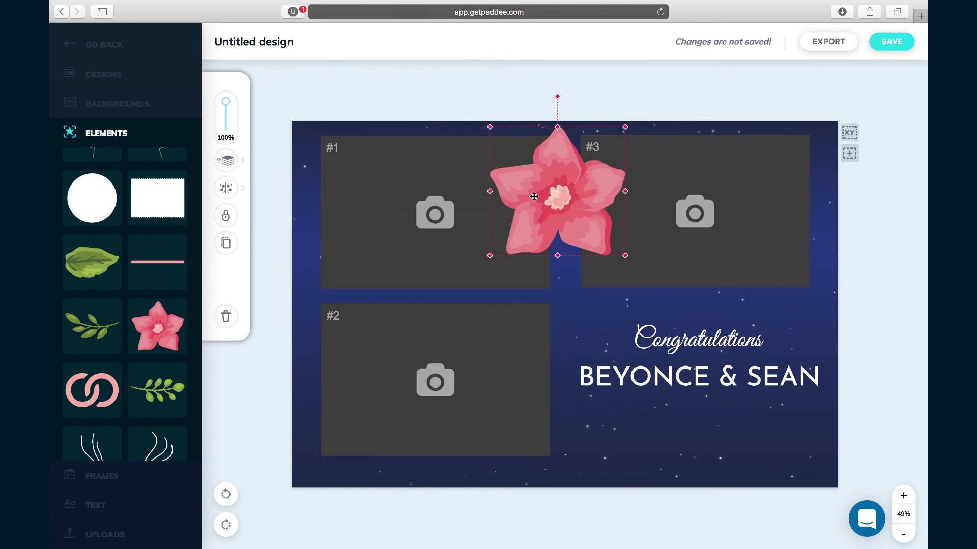
{"action": "left_click_drag", "start_coordinate": [557, 203], "coordinate": [707, 425]}
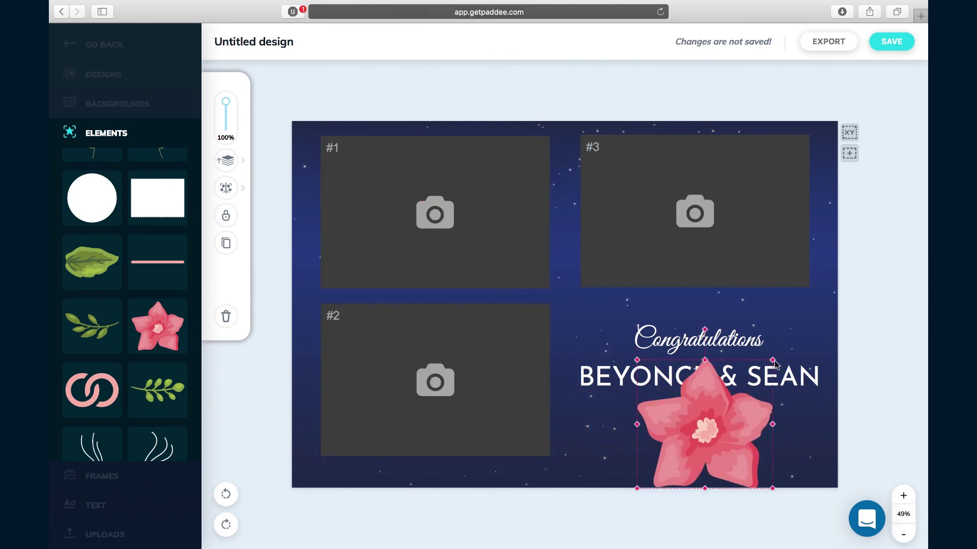
{"action": "left_click_drag", "start_coordinate": [773, 360], "coordinate": [720, 410]}
{"action": "left_click_drag", "start_coordinate": [679, 449], "coordinate": [705, 431]}
{"action": "left_click", "coordinate": [799, 327]}
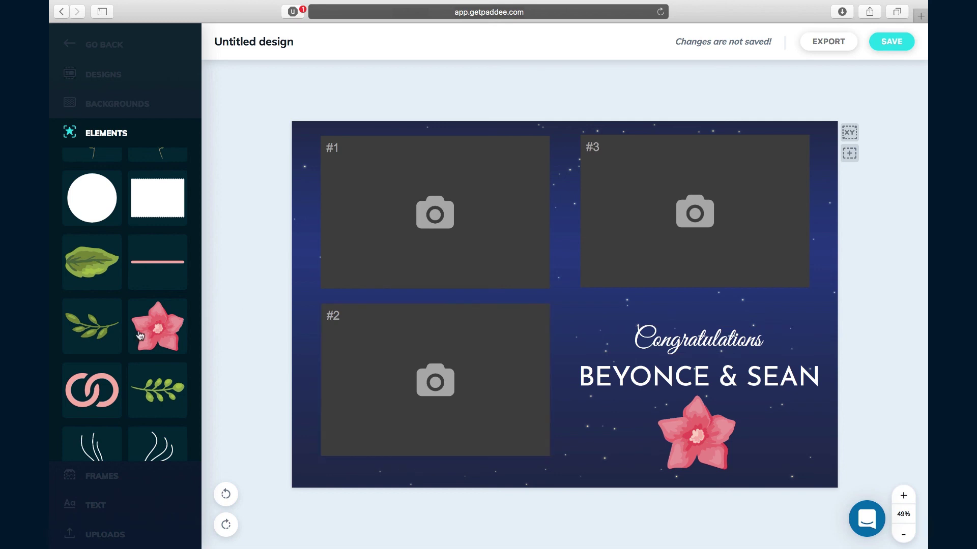
Open the PICPIX support chat window from the bottom-right launcher.
{"action": "scroll", "coordinate": [140, 336], "scroll_direction": "down", "scroll_amount": 5}
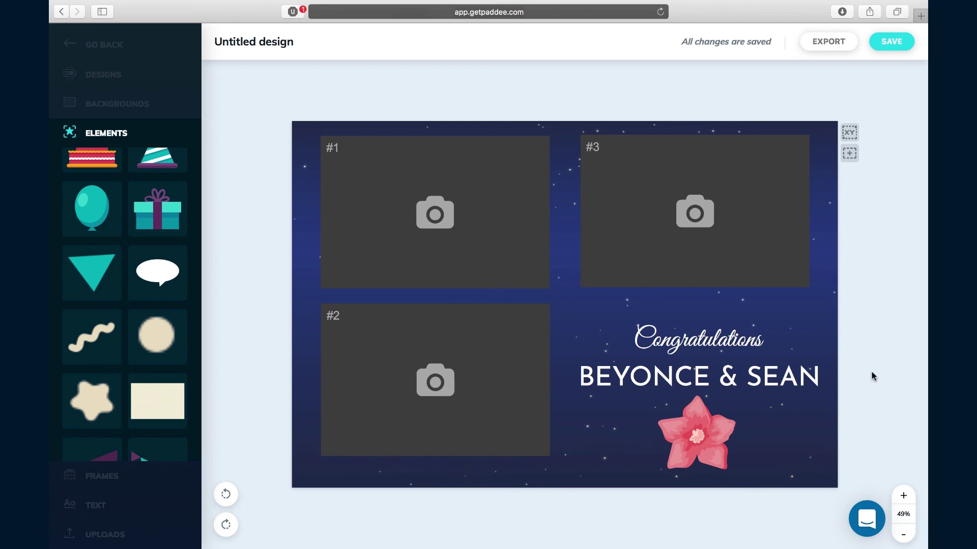
{"action": "left_click", "coordinate": [867, 515]}
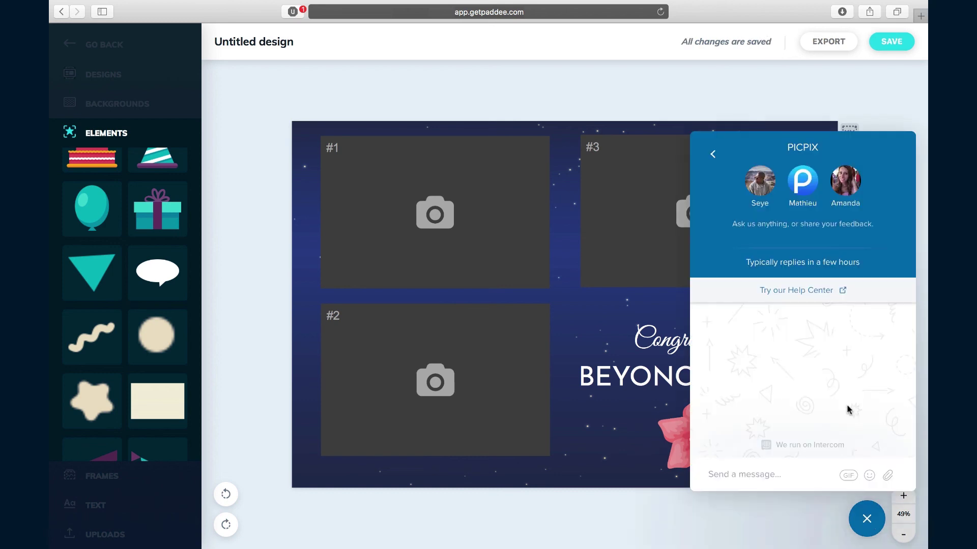